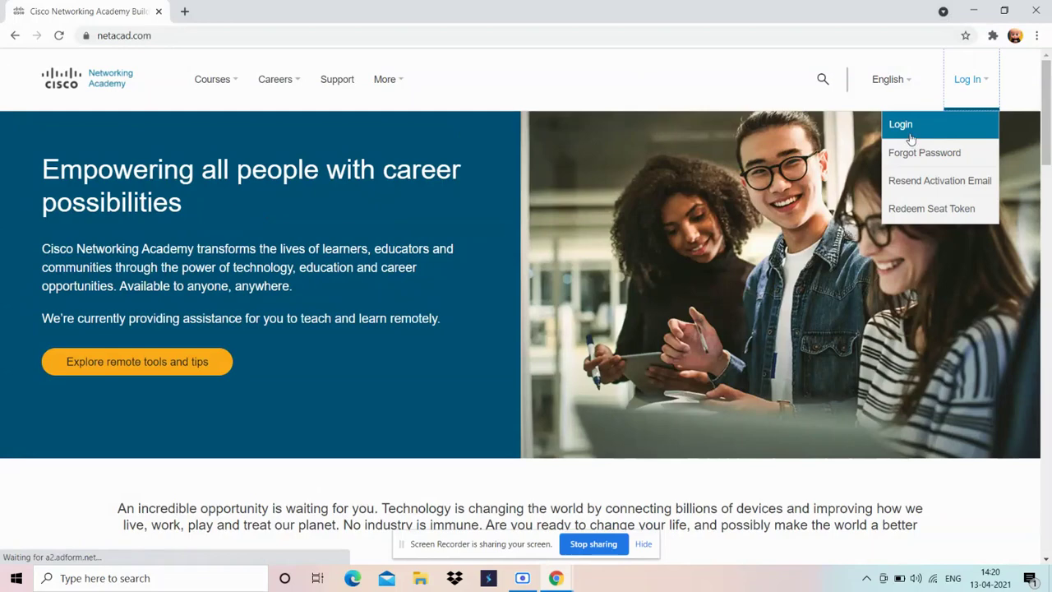
Log in to the Networking Academy site and open the Download Packet Tracer resource page.
{"action": "left_click", "coordinate": [911, 138]}
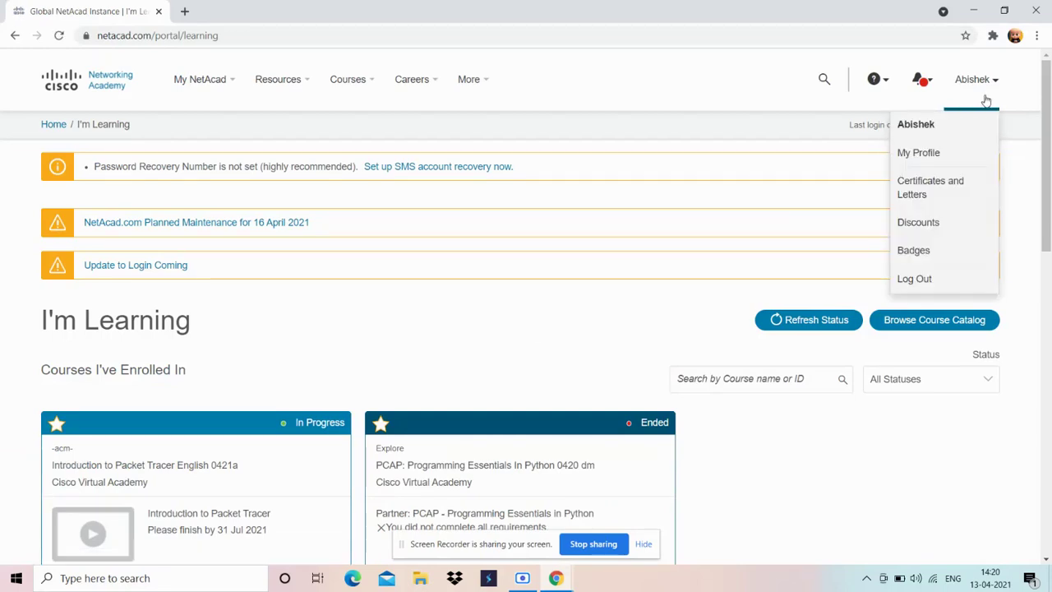
{"action": "mouse_move", "coordinate": [913, 130]}
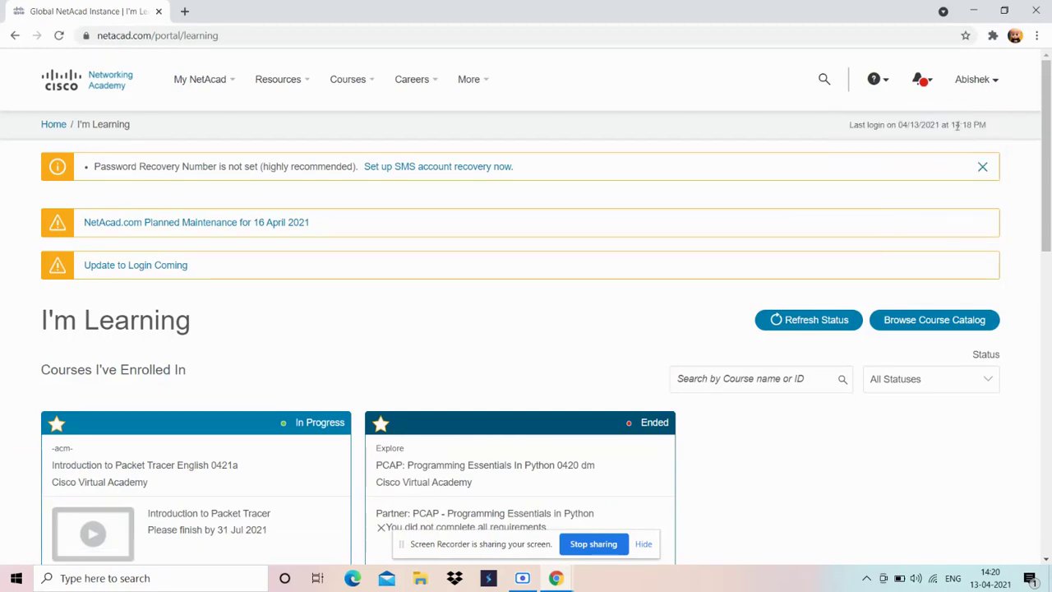
{"action": "mouse_move", "coordinate": [298, 108]}
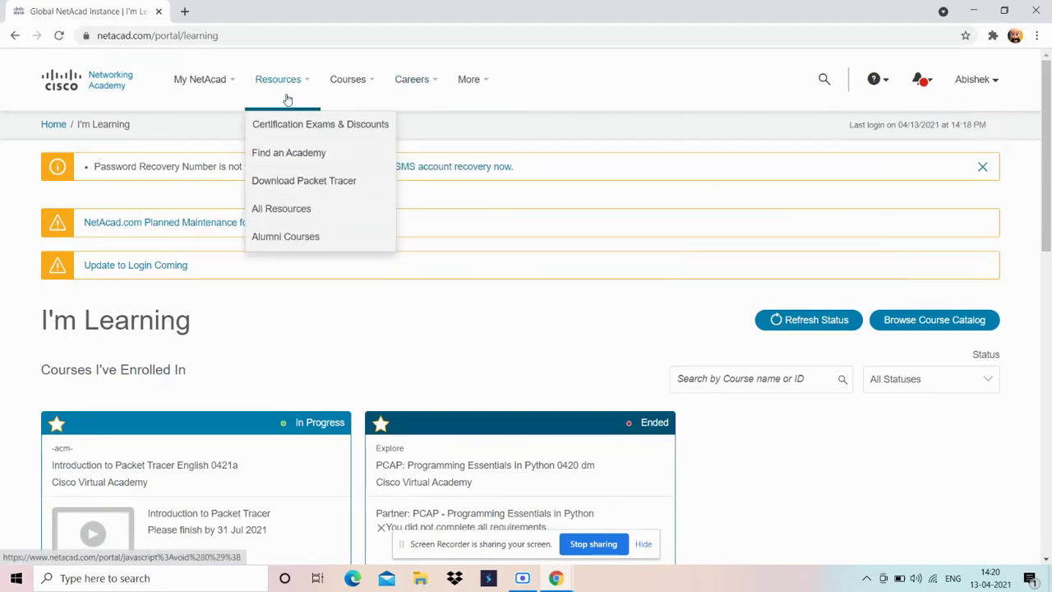
{"action": "left_click", "coordinate": [303, 181]}
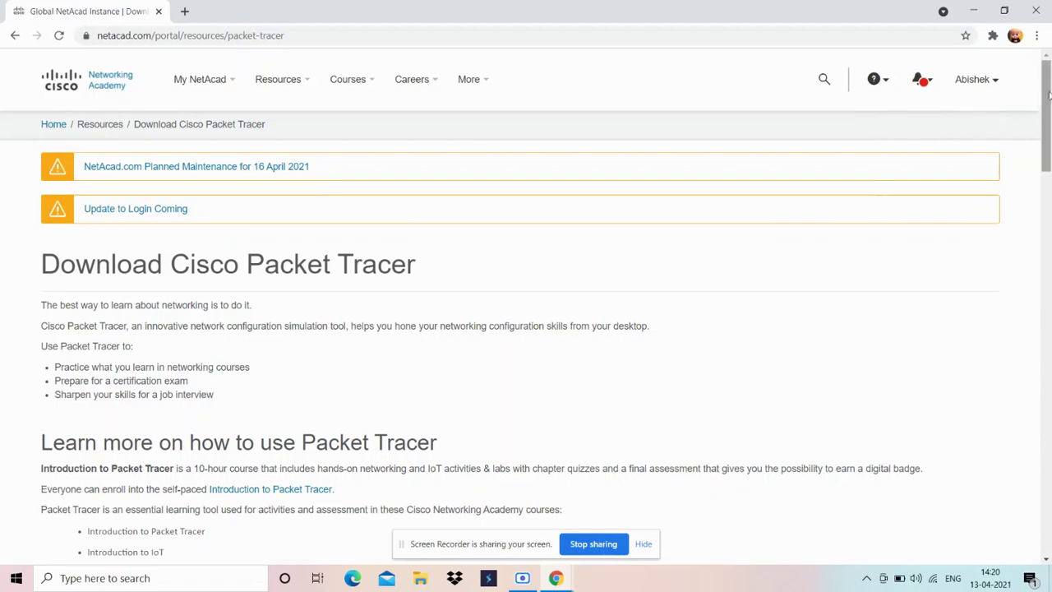
Start the 64-bit download of Windows Desktop Version 8.0 English, then pause it and minimize the browser.
{"action": "left_click_drag", "start_coordinate": [1050, 102], "coordinate": [1050, 241]}
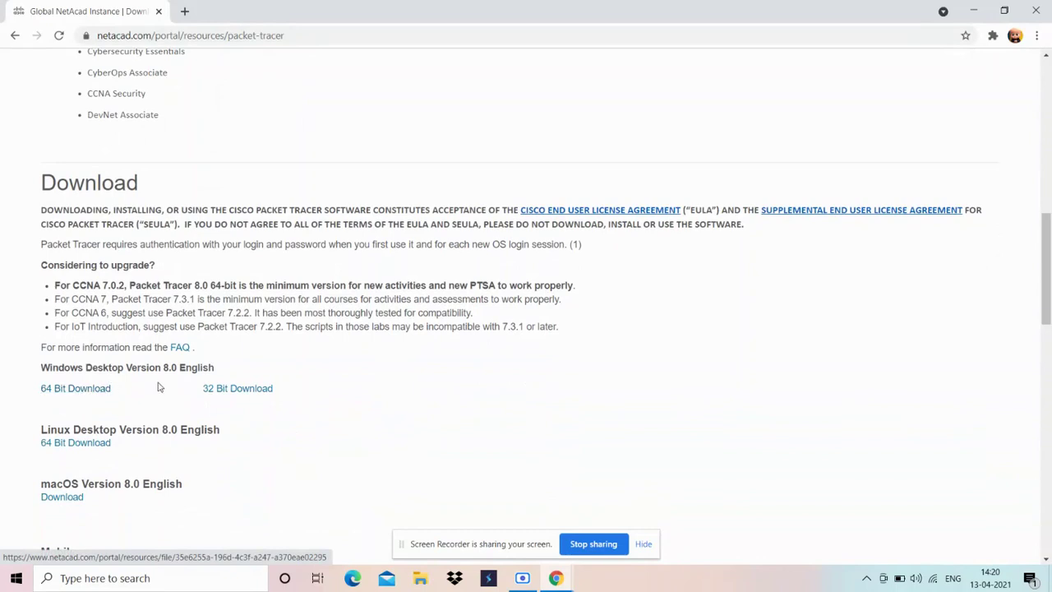
{"action": "left_click", "coordinate": [94, 395]}
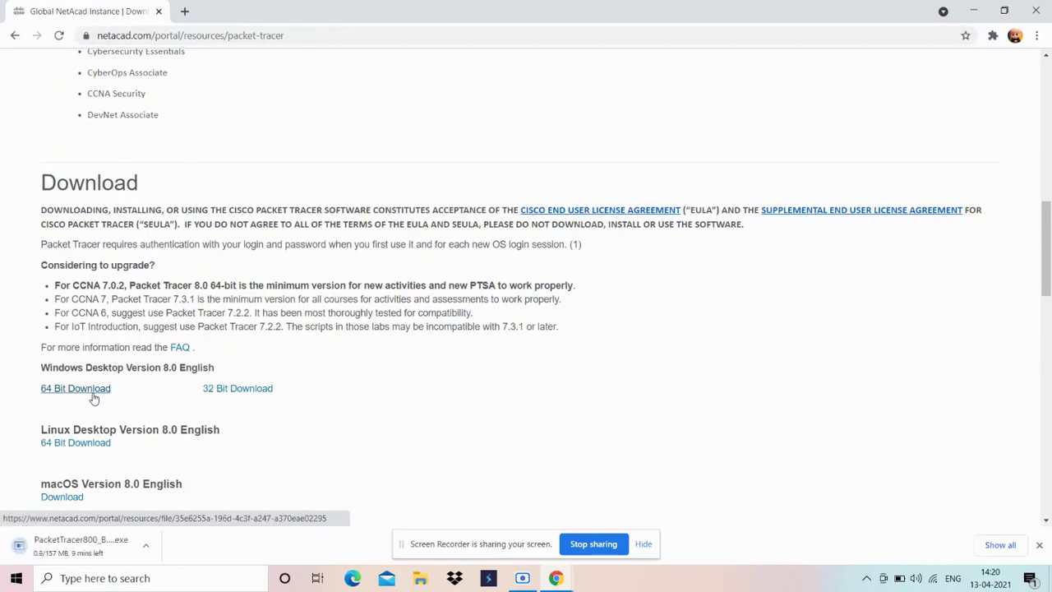
{"action": "left_click", "coordinate": [146, 545]}
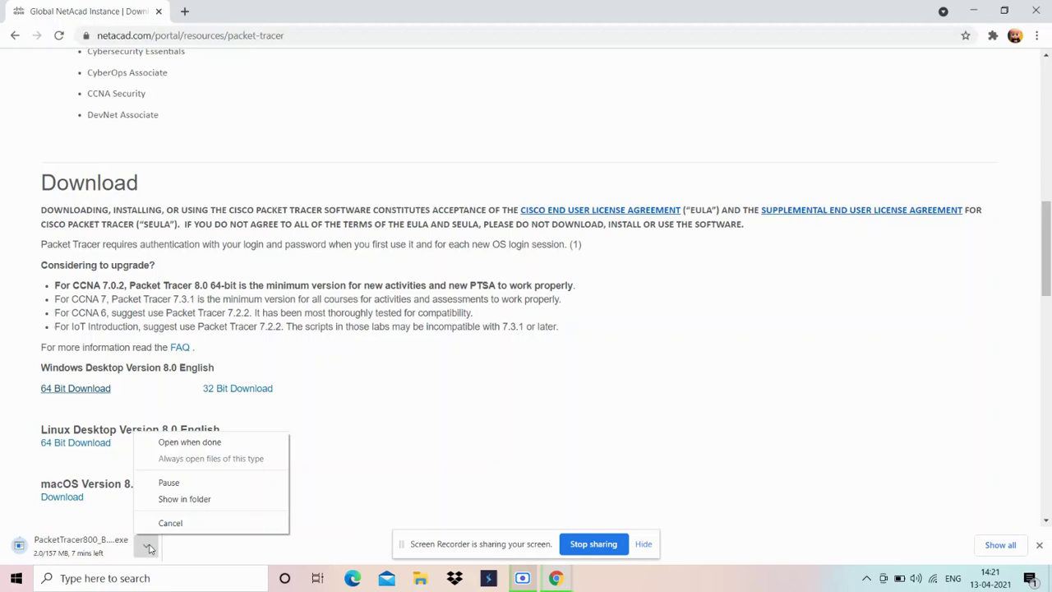
{"action": "left_click", "coordinate": [184, 485]}
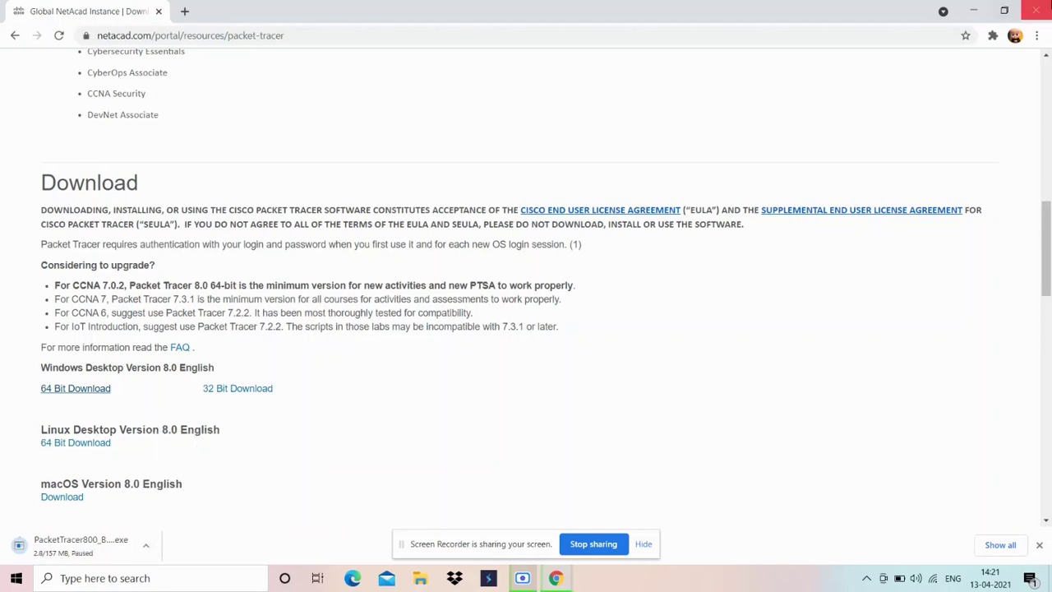
{"action": "left_click", "coordinate": [970, 7]}
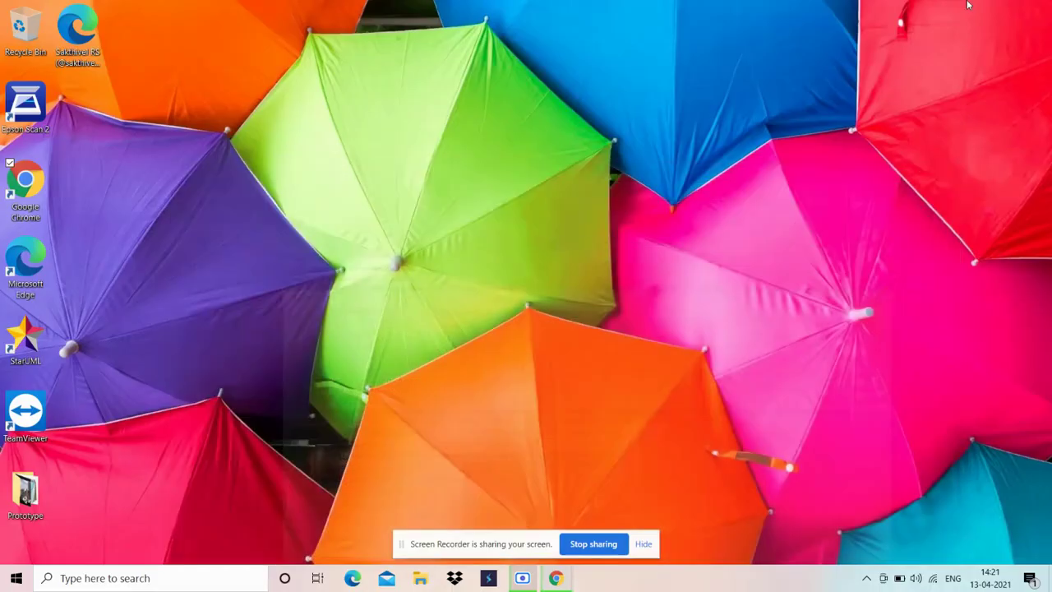
Search the Downloads folder for "packet" and run the 64-bit Cisco Packet Tracer 8.0 installer.
{"action": "double_click", "coordinate": [37, 34]}
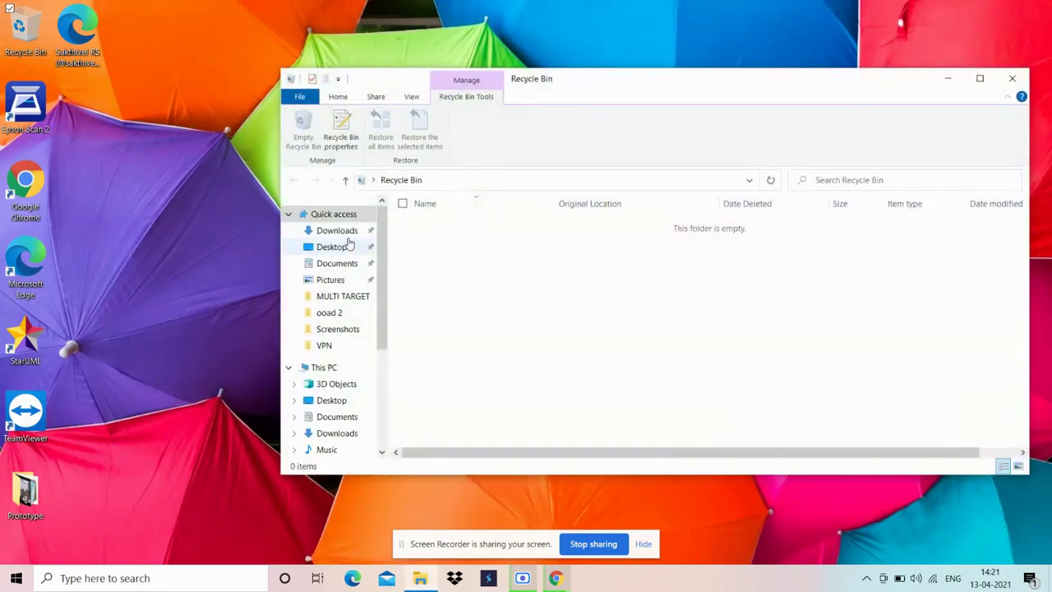
{"action": "left_click", "coordinate": [344, 233]}
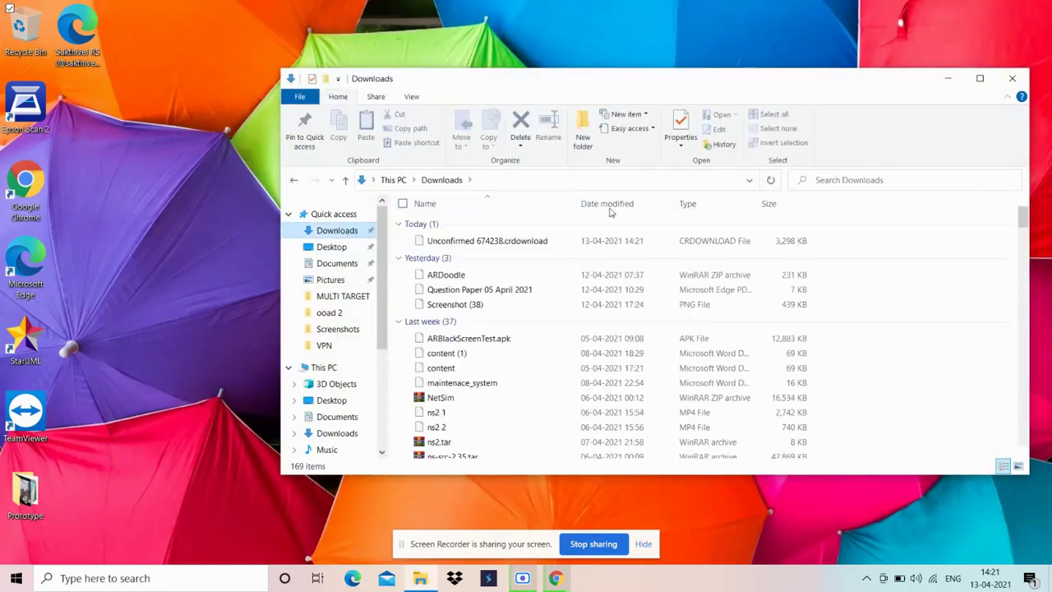
{"action": "left_click", "coordinate": [897, 184]}
{"action": "type", "text": "packet"}
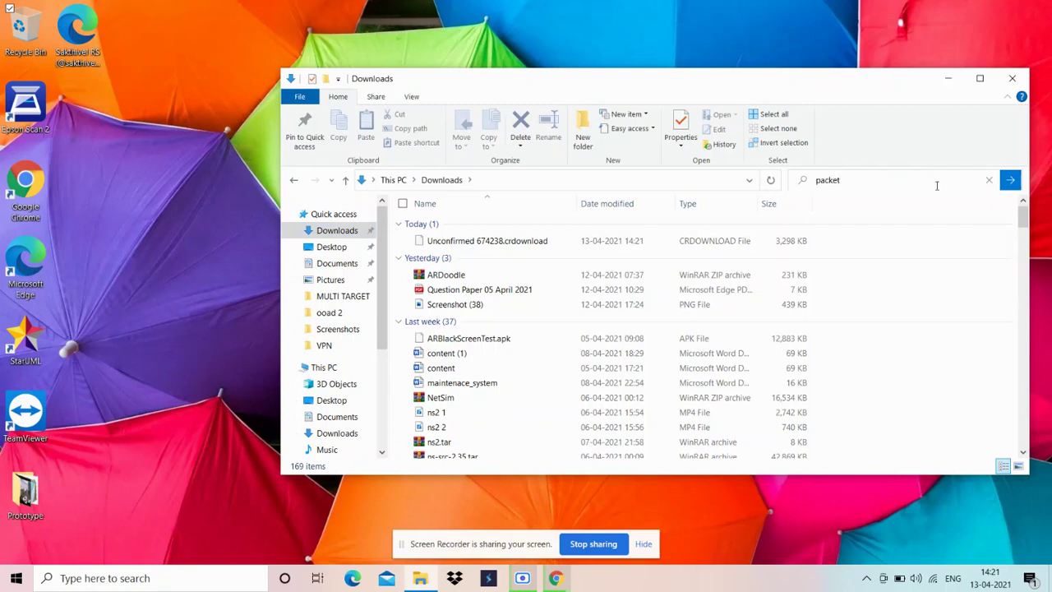
{"action": "left_click", "coordinate": [1010, 182]}
{"action": "left_click", "coordinate": [609, 257]}
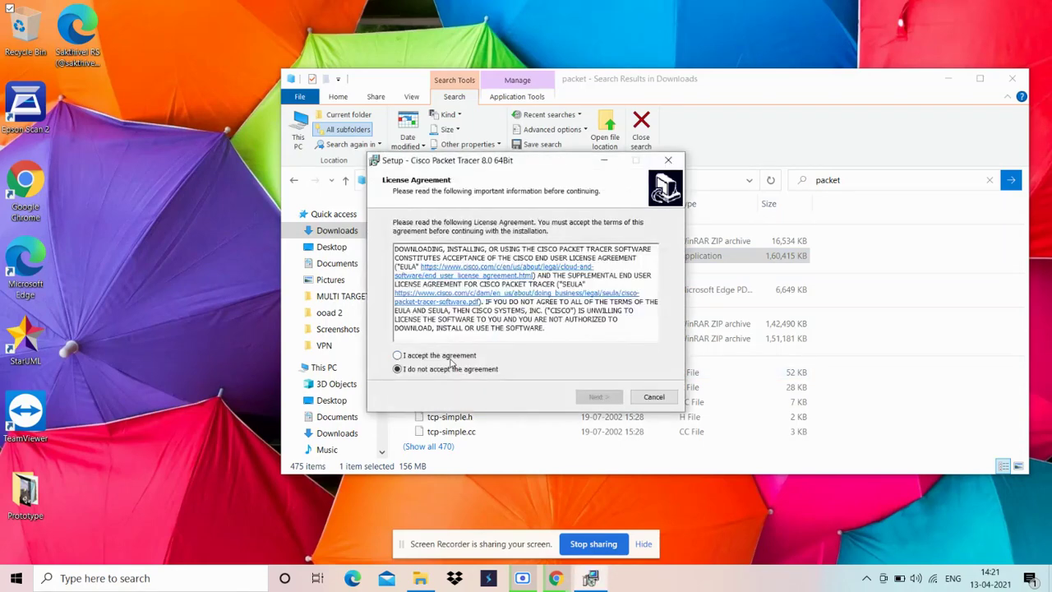
Accept the license agreement and keep the default destination and Start Menu folders in the Packet Tracer setup.
{"action": "left_click", "coordinate": [448, 356]}
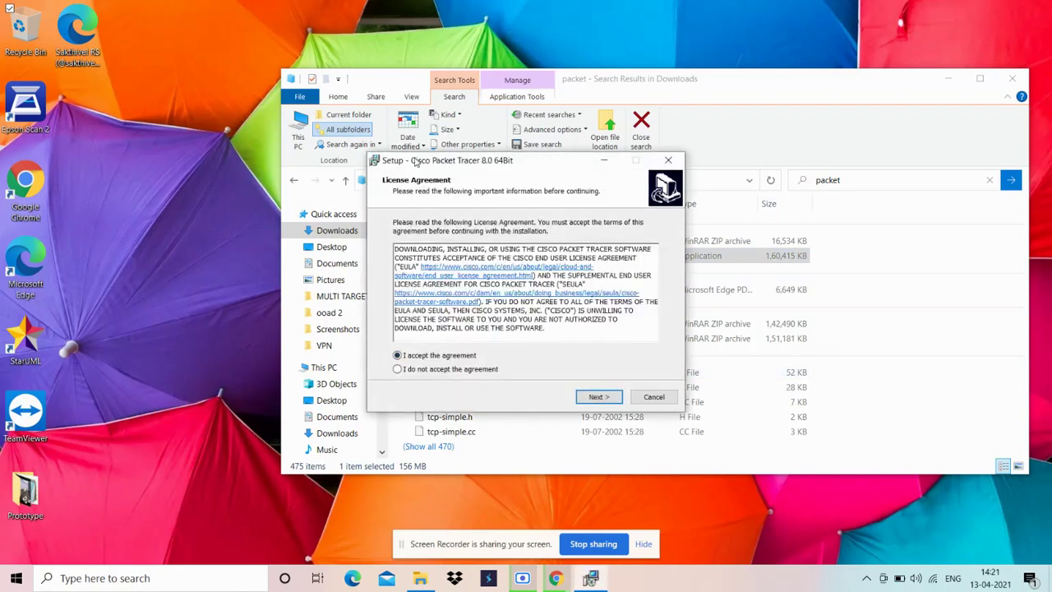
{"action": "left_click_drag", "start_coordinate": [416, 162], "coordinate": [447, 161]}
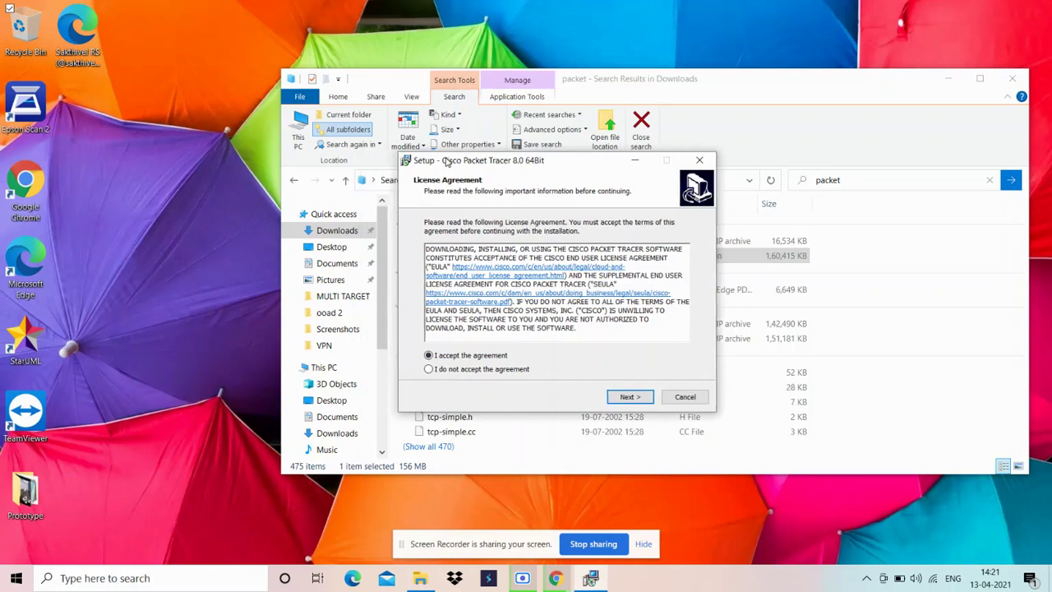
{"action": "left_click", "coordinate": [625, 397]}
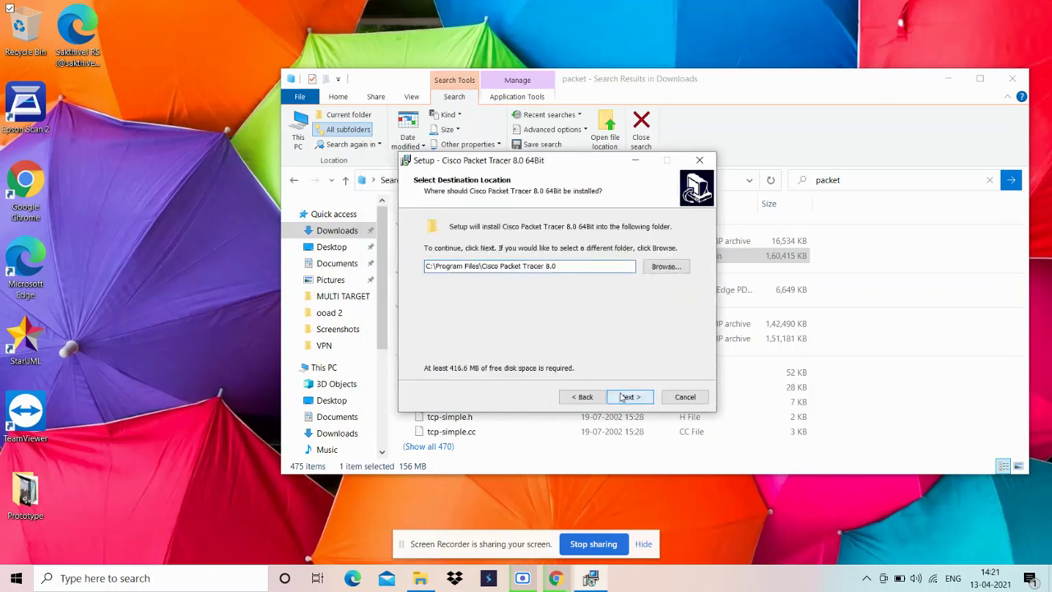
{"action": "left_click", "coordinate": [624, 397]}
{"action": "left_click", "coordinate": [625, 397]}
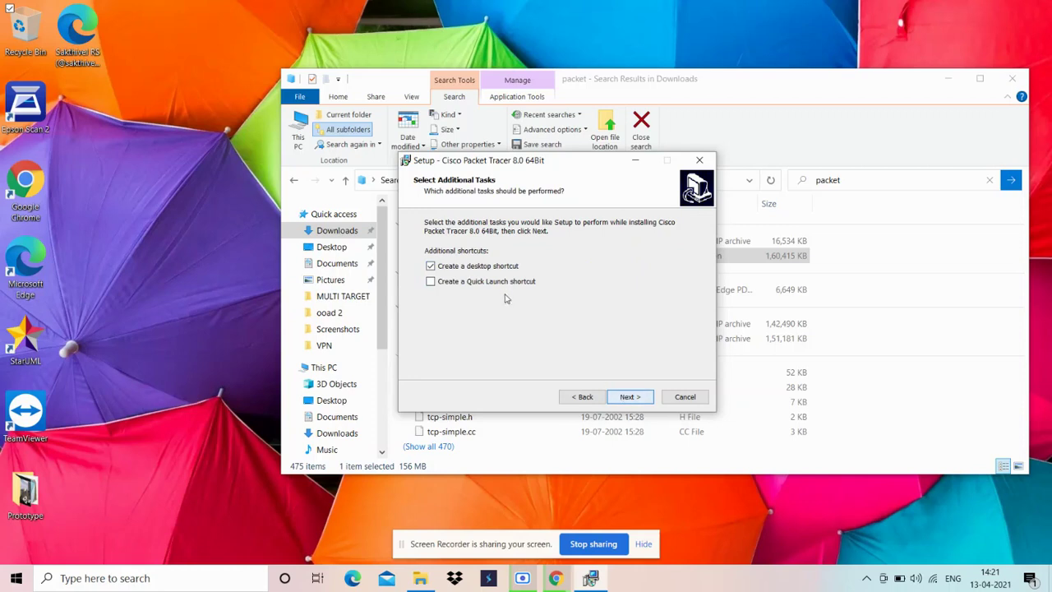
Add a Quick Launch shortcut alongside the desktop shortcut and start the installation.
{"action": "left_click", "coordinate": [497, 284]}
{"action": "left_click", "coordinate": [641, 398]}
{"action": "left_click", "coordinate": [638, 398]}
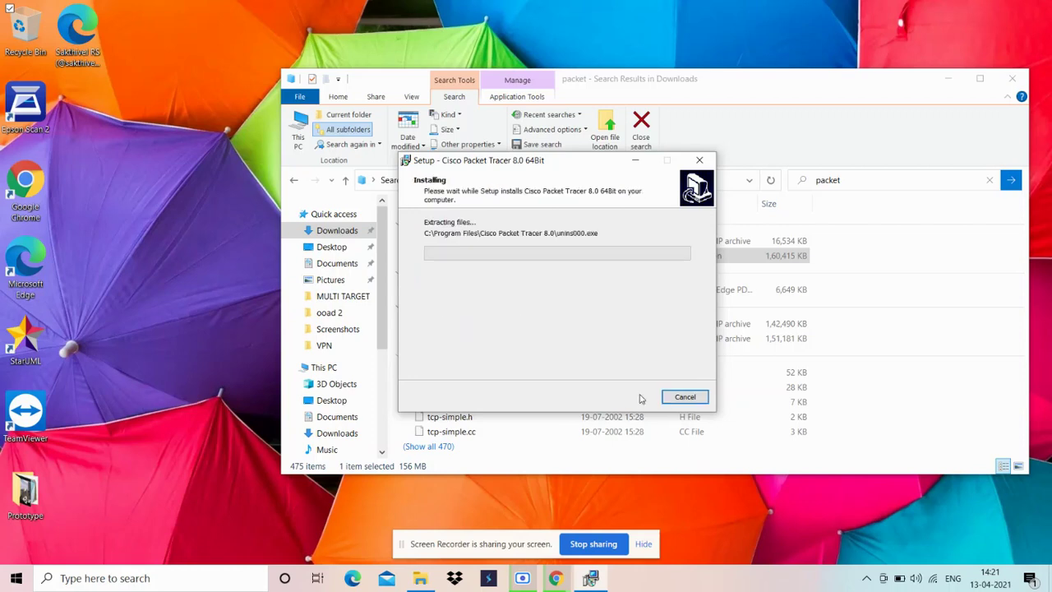
Close the file search window and the browser window with the Packet Tracer download page while setup runs.
{"action": "left_click", "coordinate": [1021, 82]}
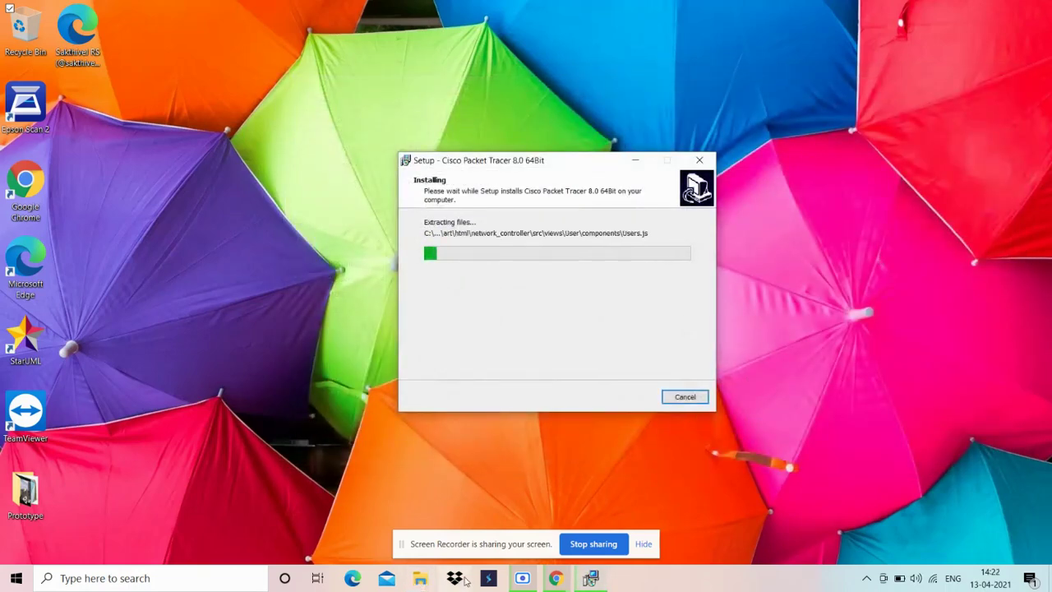
{"action": "left_click", "coordinate": [546, 580]}
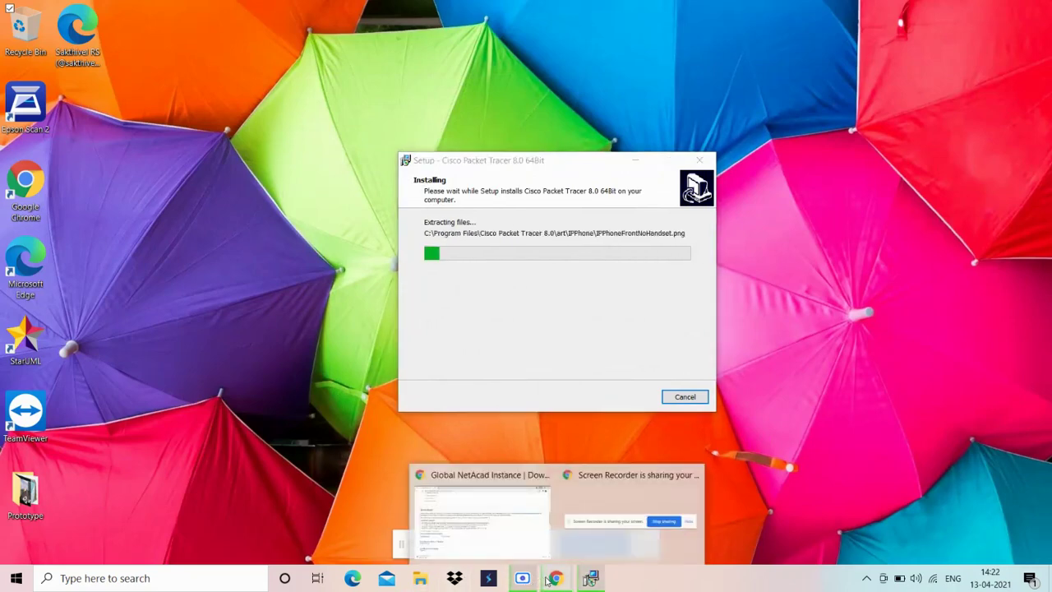
{"action": "mouse_move", "coordinate": [540, 498]}
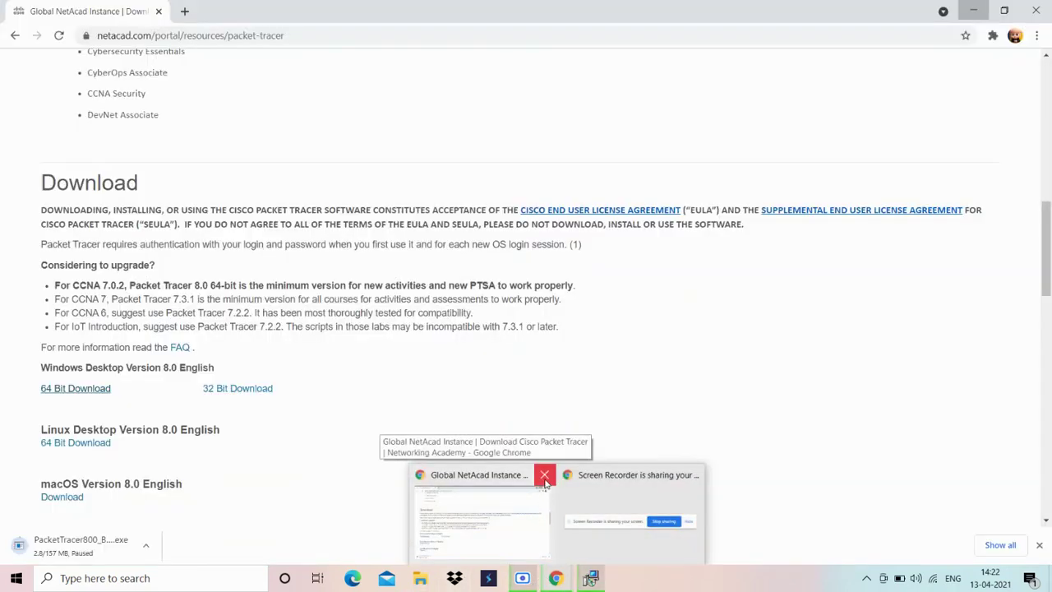
{"action": "left_click", "coordinate": [544, 475]}
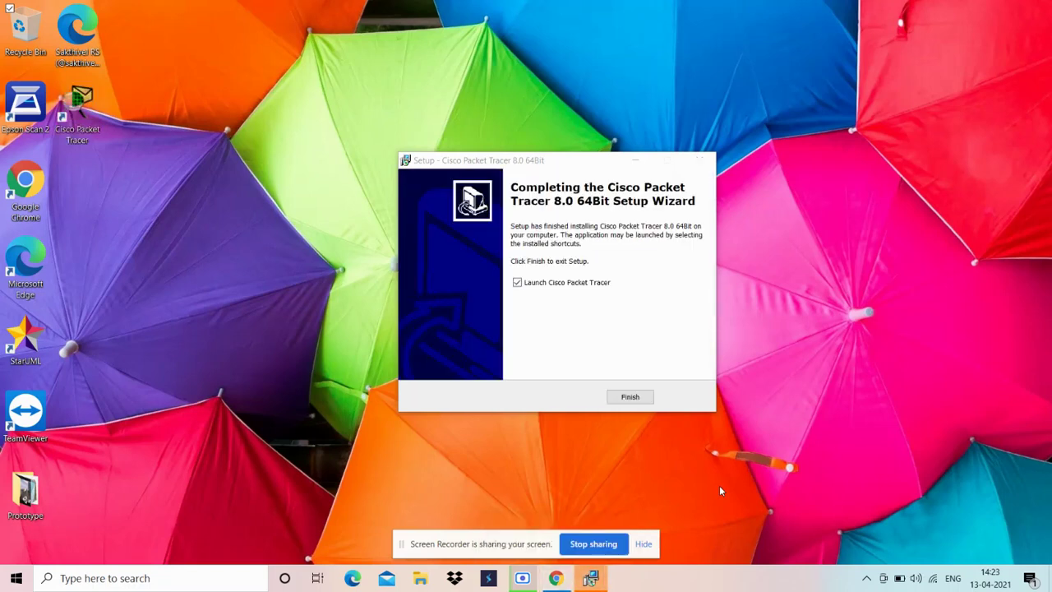
Finish the setup wizard and launch Cisco Packet Tracer from its desktop shortcut.
{"action": "left_click", "coordinate": [630, 396]}
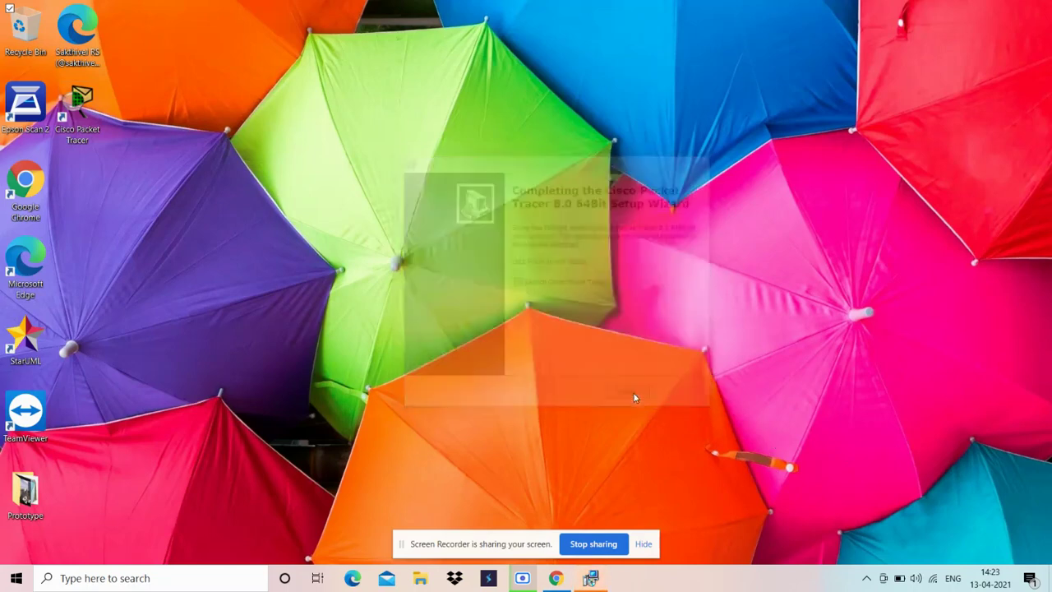
{"action": "left_click", "coordinate": [83, 137]}
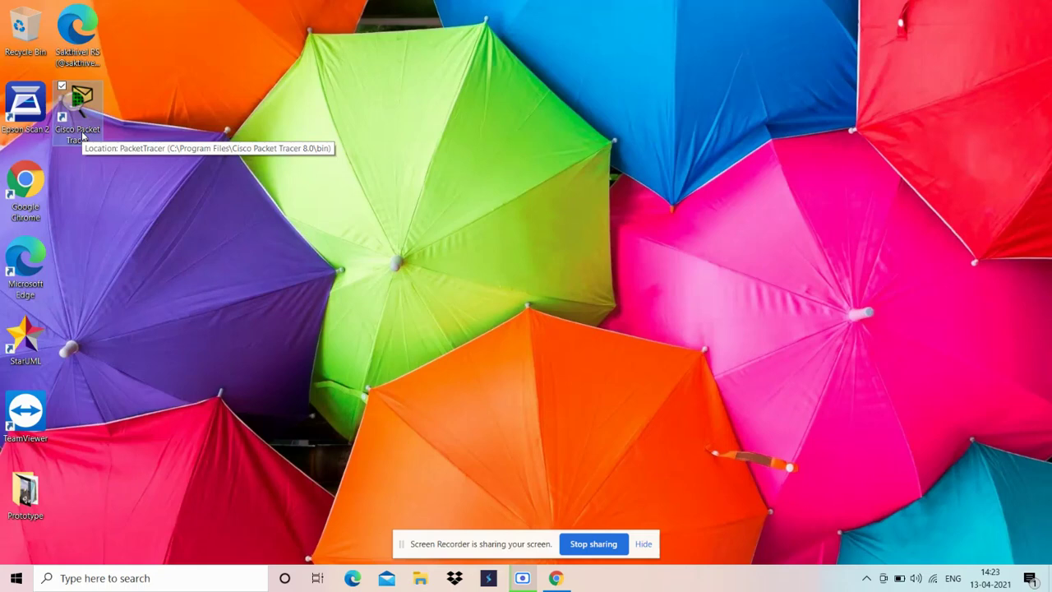
{"action": "double_click", "coordinate": [78, 121]}
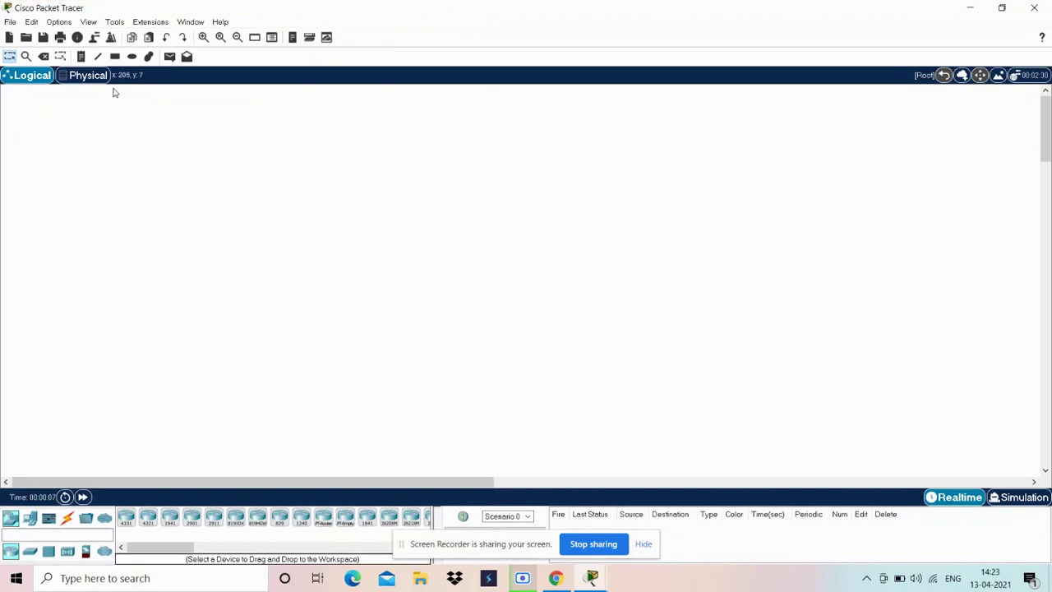
Bring up the bundled sample files and look through the Switch folder, returning to the saves folder.
{"action": "left_click", "coordinate": [10, 21]}
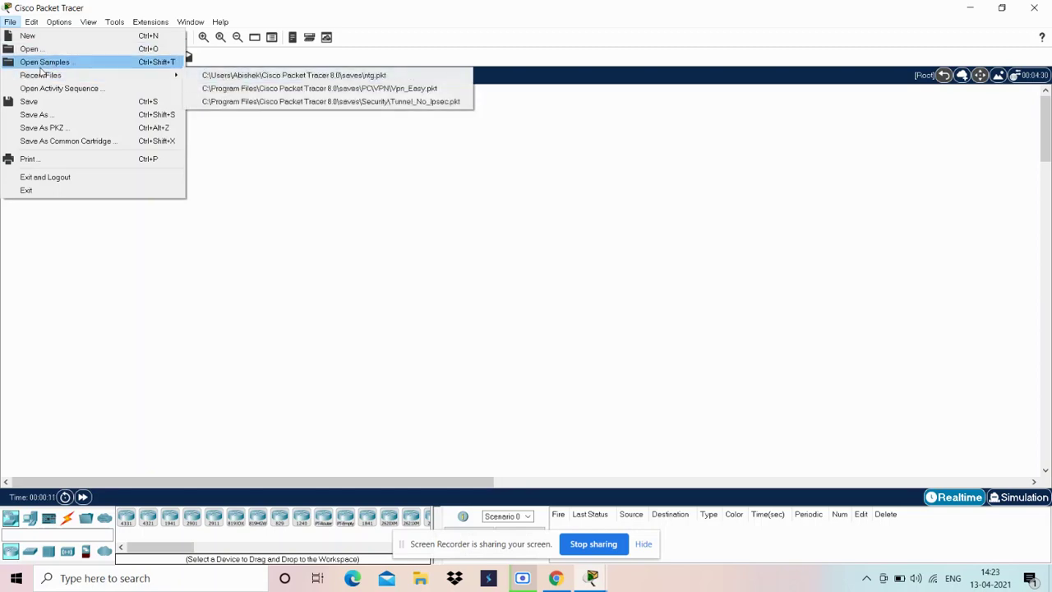
{"action": "left_click", "coordinate": [45, 64]}
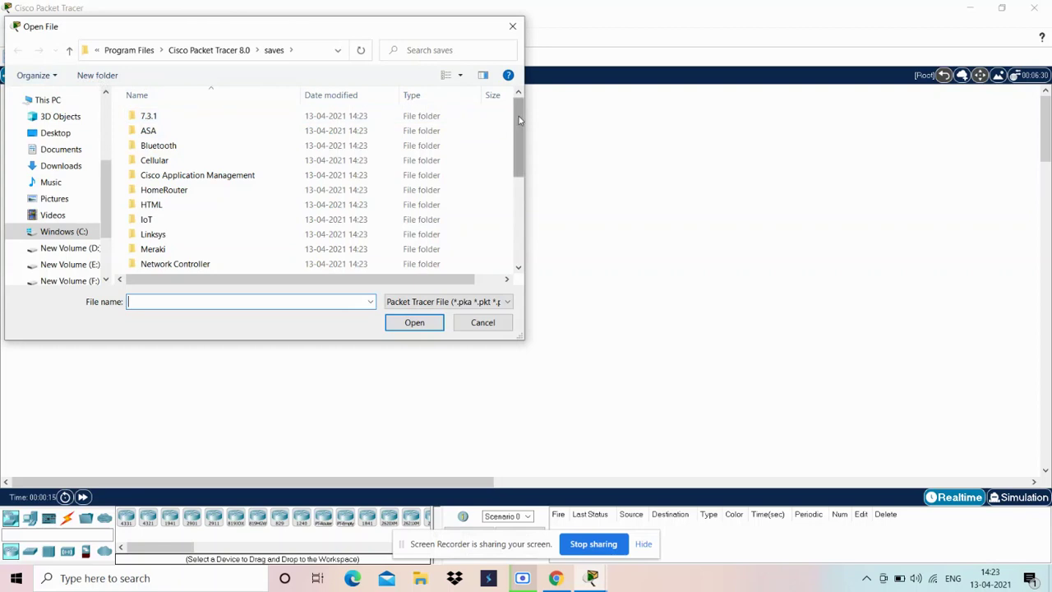
{"action": "left_click_drag", "start_coordinate": [518, 116], "coordinate": [517, 204]}
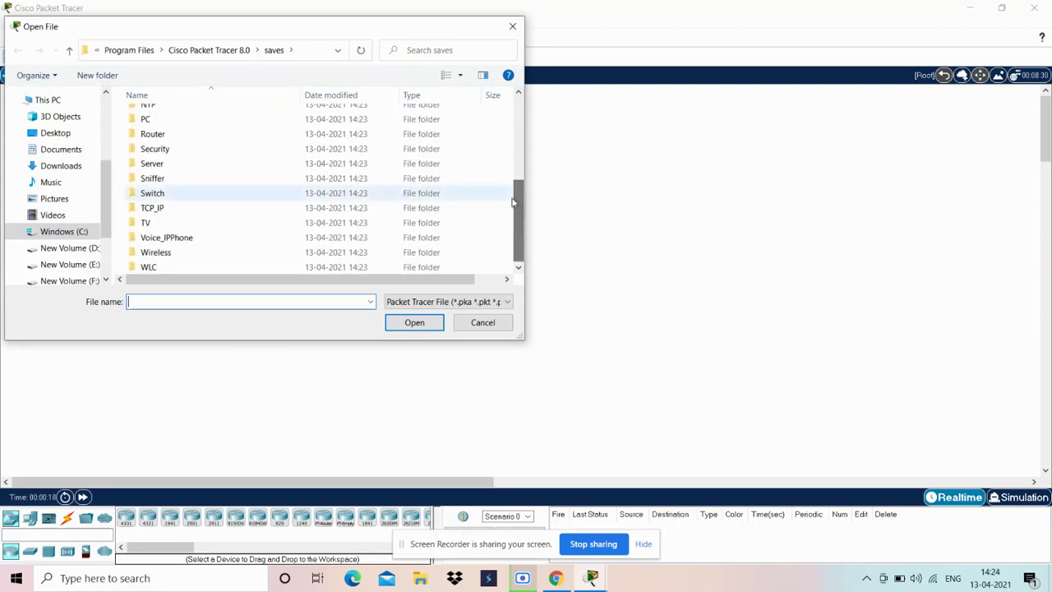
{"action": "left_click", "coordinate": [333, 192]}
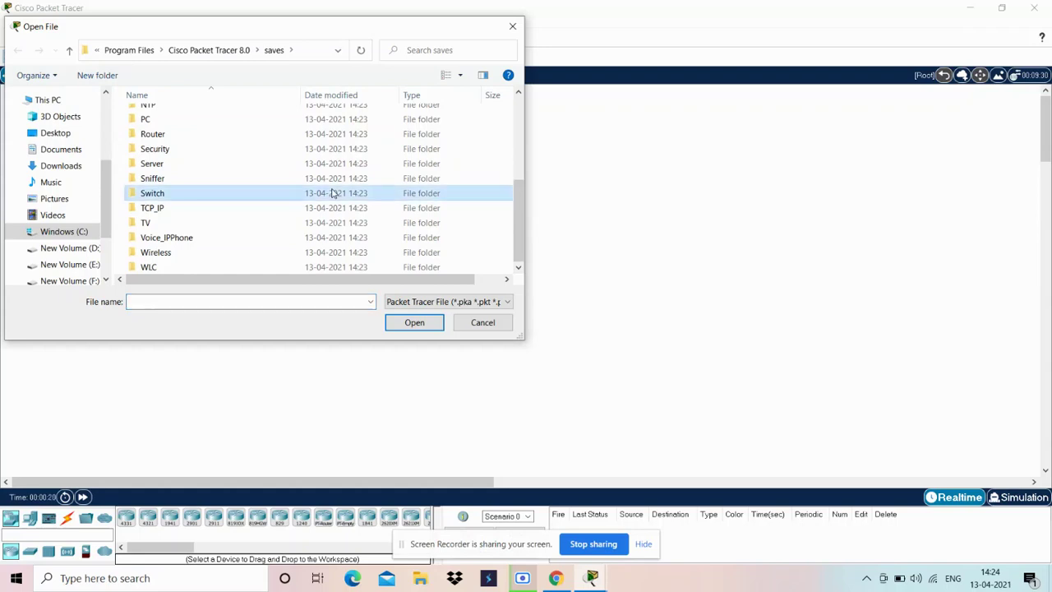
{"action": "double_click", "coordinate": [332, 192]}
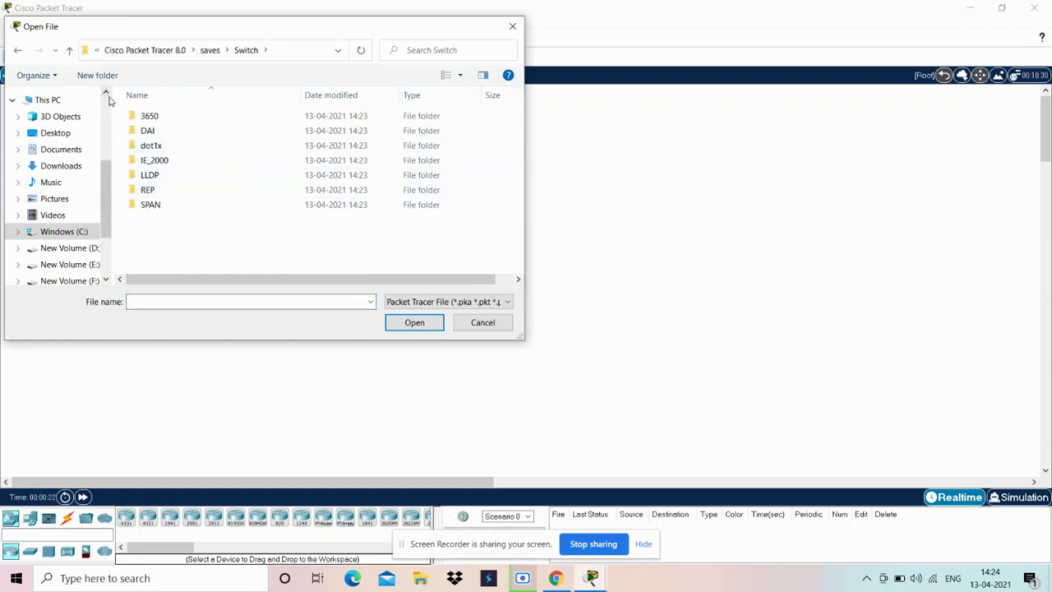
{"action": "left_click", "coordinate": [19, 52]}
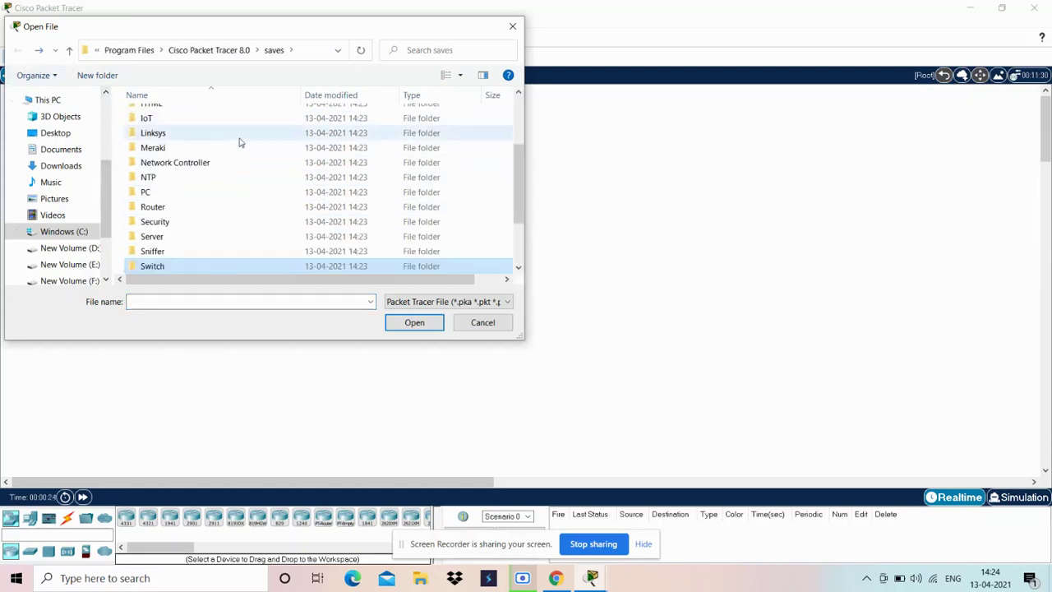
Look through the PC sample folder and the Router folder with its DHCP files, then return to the saves folder.
{"action": "double_click", "coordinate": [242, 194]}
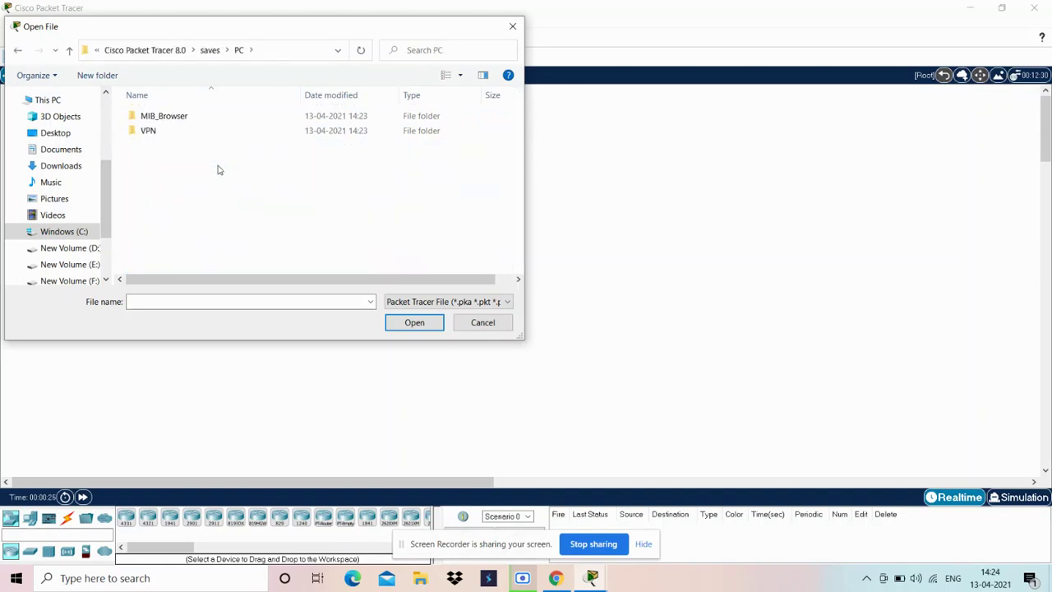
{"action": "left_click", "coordinate": [69, 50]}
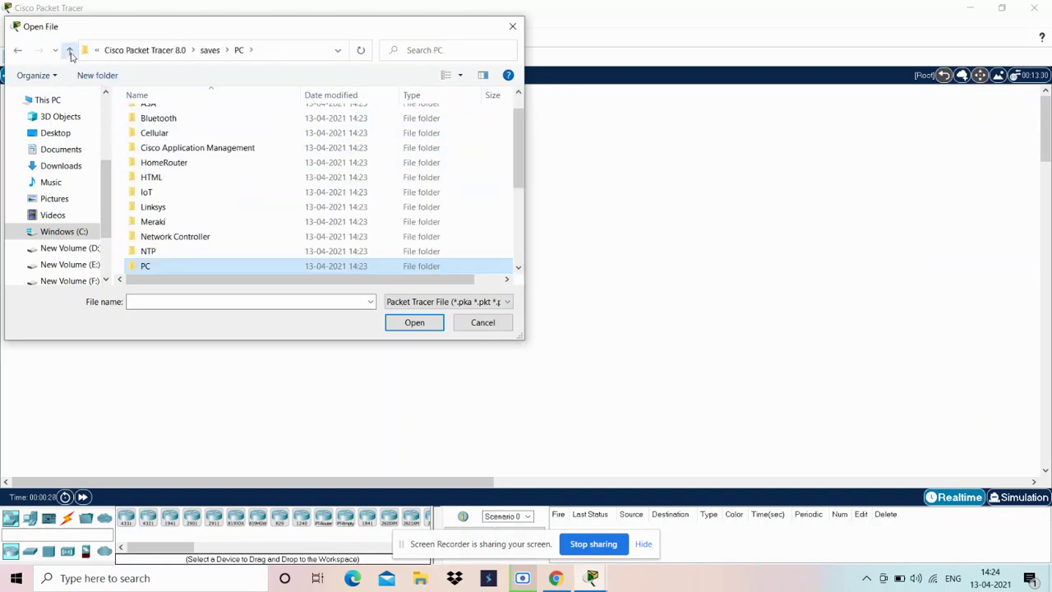
{"action": "key", "text": "Down"}
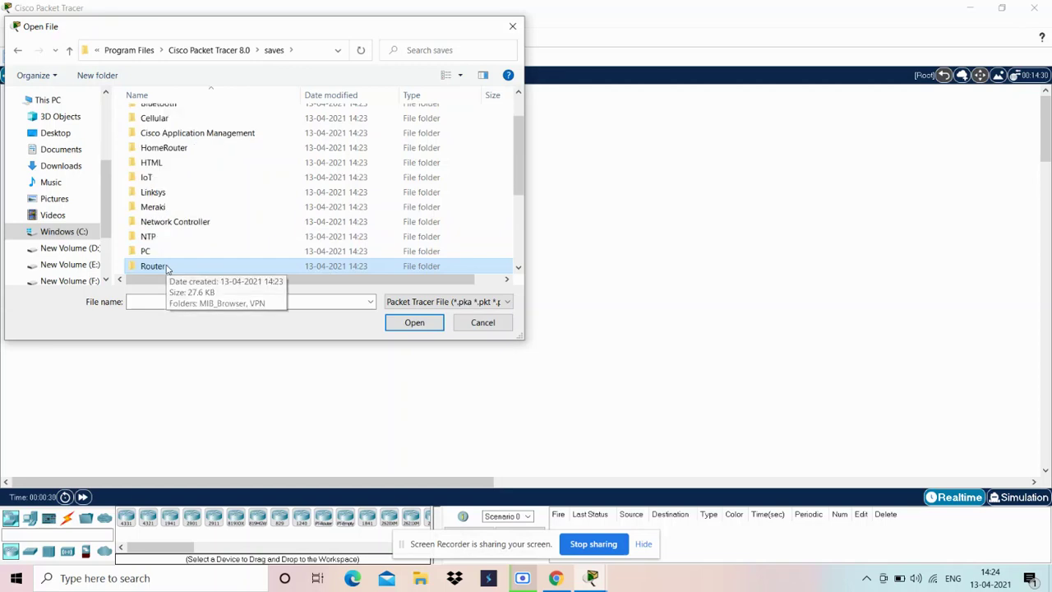
{"action": "key", "text": "Return"}
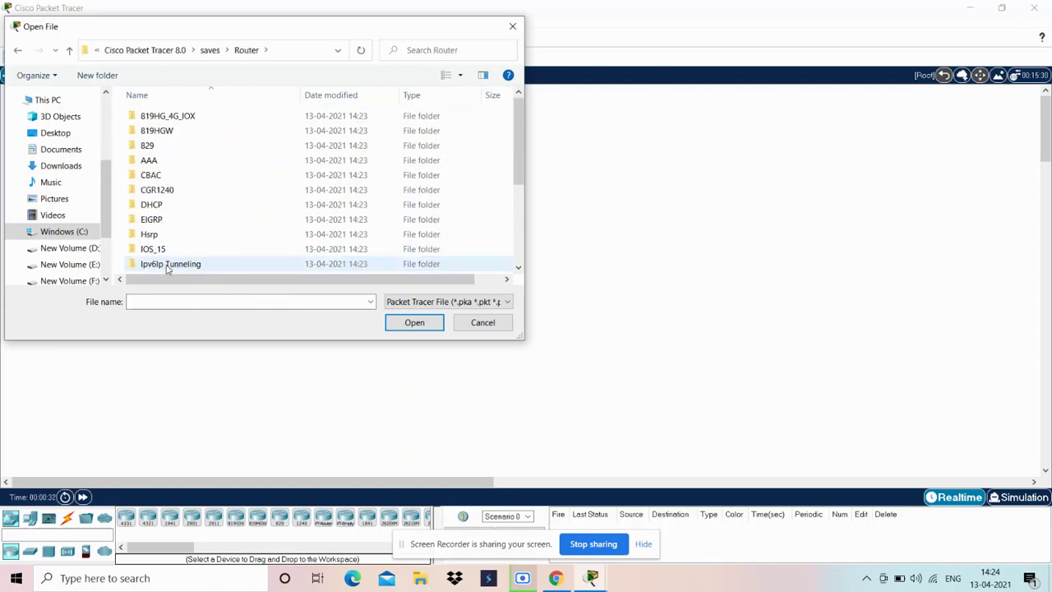
{"action": "double_click", "coordinate": [168, 205]}
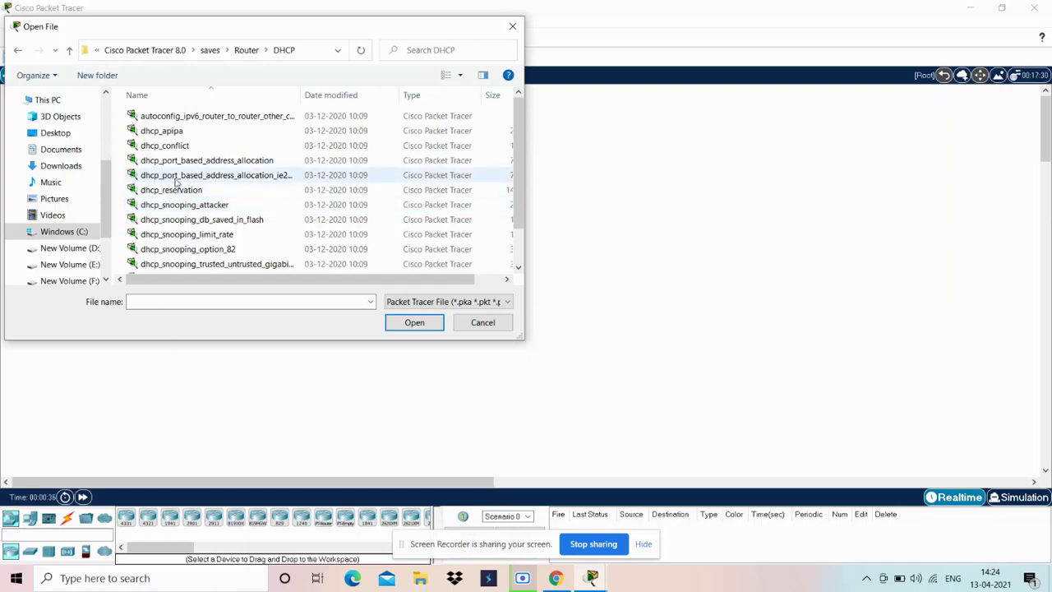
{"action": "left_click", "coordinate": [69, 51]}
{"action": "left_click", "coordinate": [69, 50]}
Open the sample network Vpn_Easy.pkt from the VPN subfolder of the PC samples.
{"action": "left_click", "coordinate": [175, 251]}
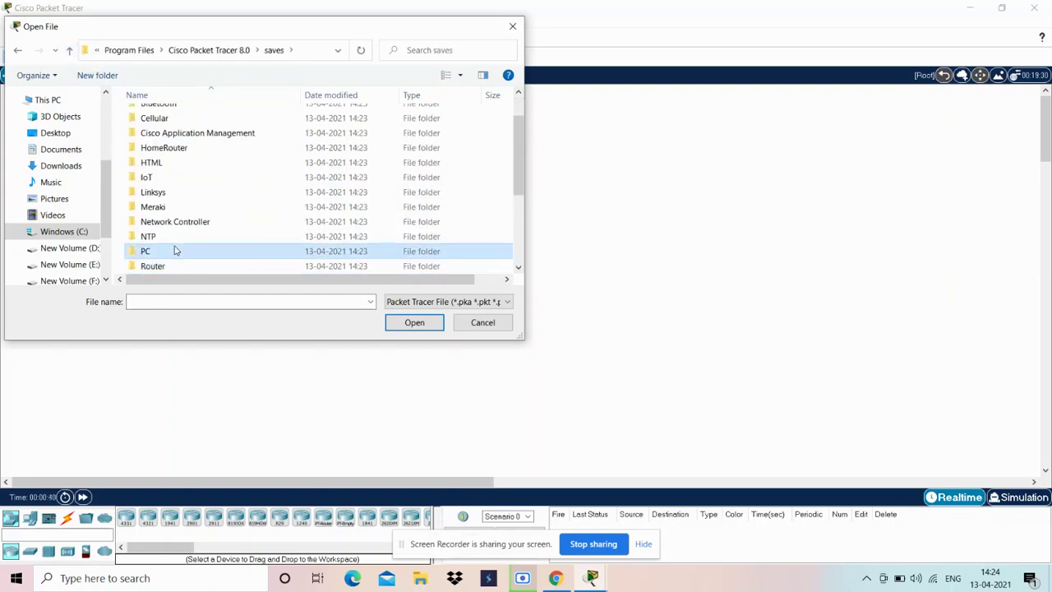
{"action": "double_click", "coordinate": [175, 250]}
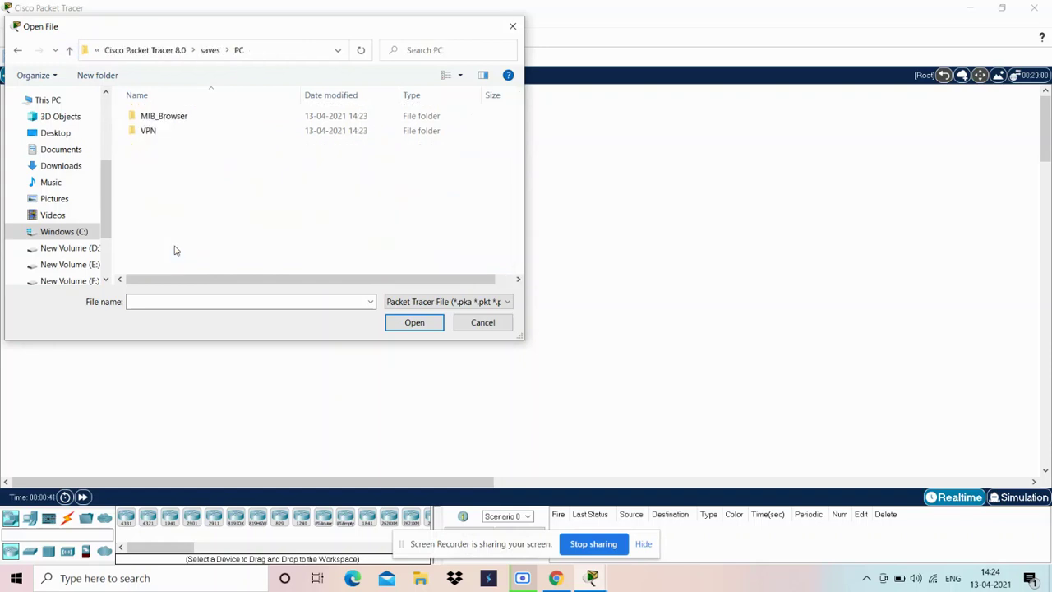
{"action": "double_click", "coordinate": [164, 135]}
{"action": "double_click", "coordinate": [152, 116]}
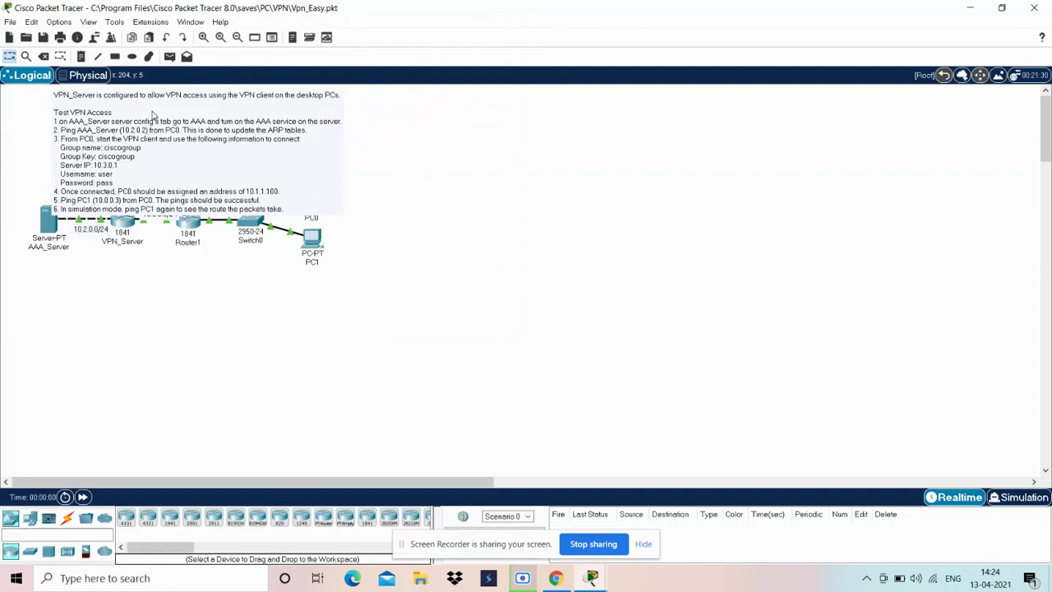
Move the VPN instruction note off the topology into the empty workspace beside PC0 and PC1.
{"action": "left_click_drag", "start_coordinate": [152, 115], "coordinate": [494, 172]}
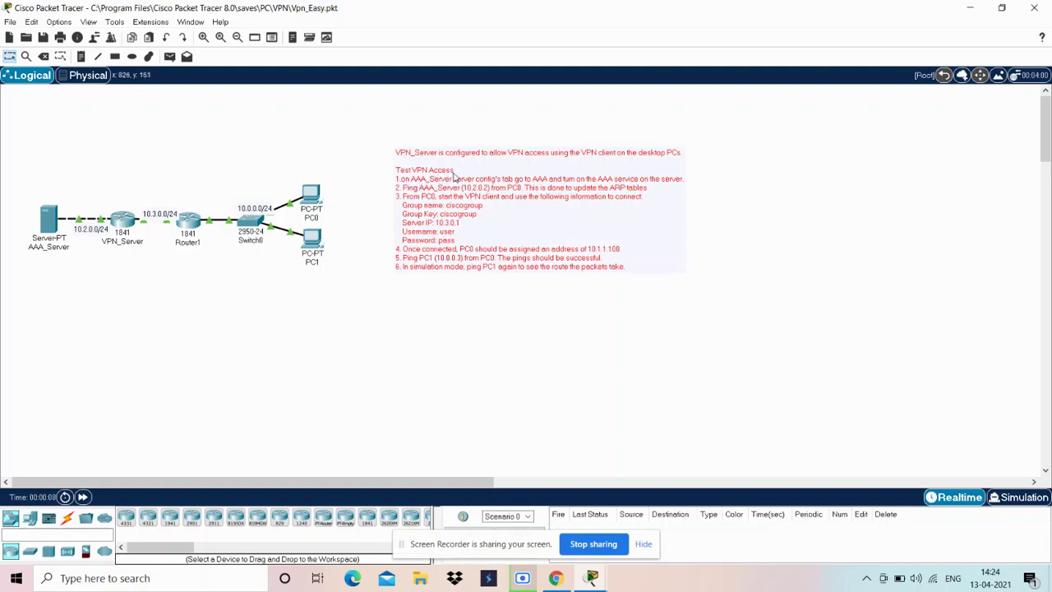
{"action": "left_click_drag", "start_coordinate": [405, 182], "coordinate": [422, 178]}
Read through the VPN test instructions in the note, highlighting the AAA service, ping and VPN client passages, and leave its text unedited.
{"action": "double_click", "coordinate": [421, 179]}
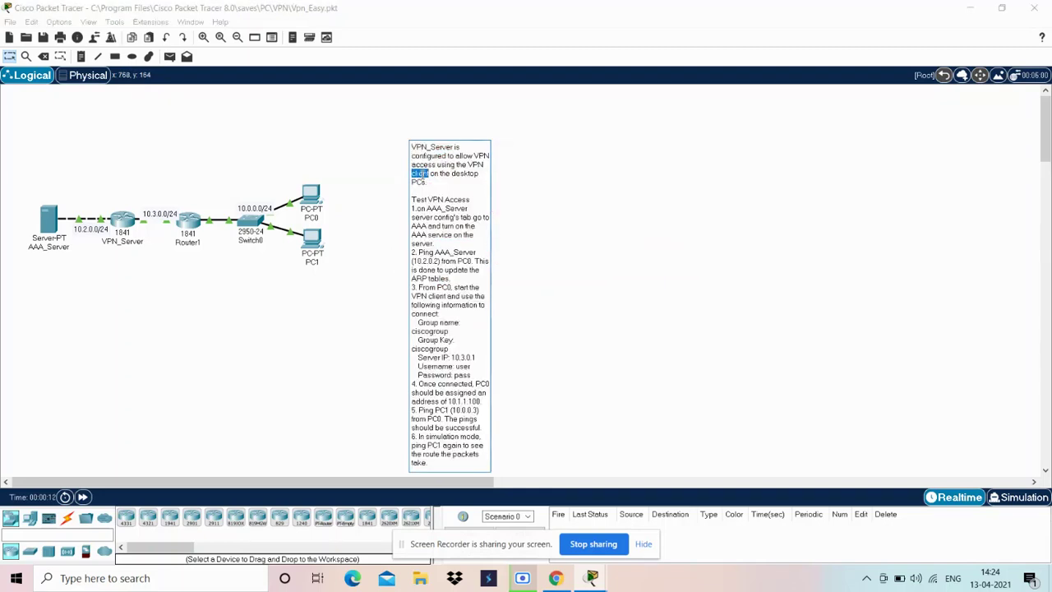
{"action": "left_click", "coordinate": [450, 198]}
{"action": "left_click_drag", "start_coordinate": [422, 211], "coordinate": [456, 242]}
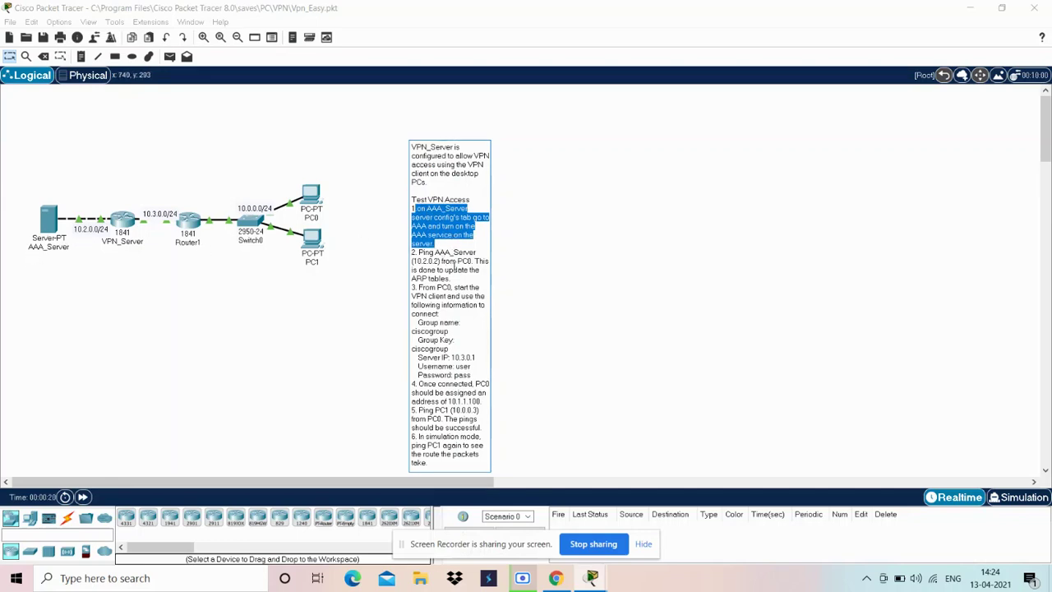
{"action": "left_click_drag", "start_coordinate": [463, 285], "coordinate": [412, 252]}
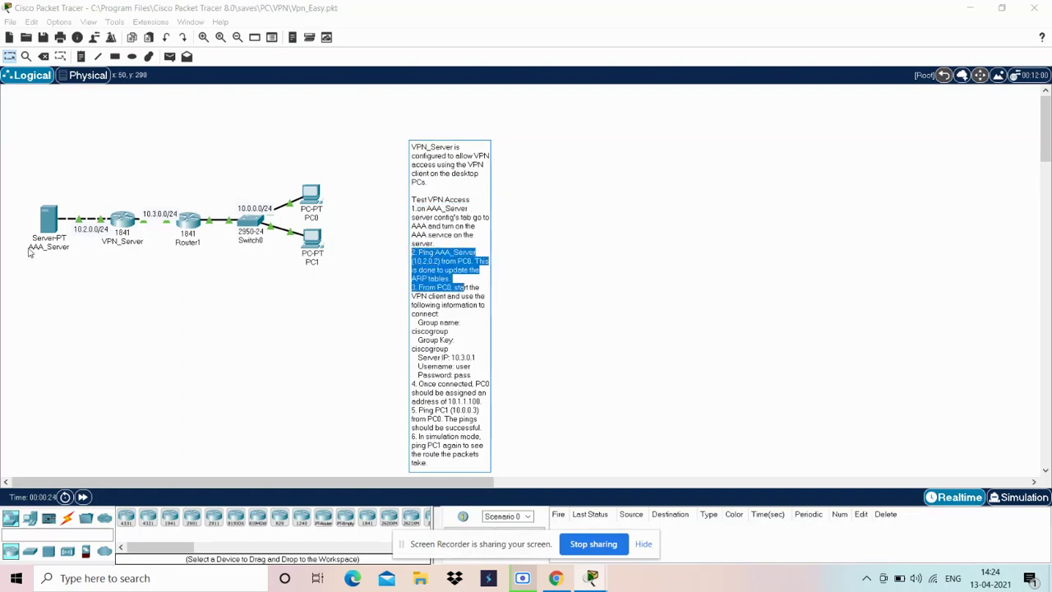
{"action": "left_click", "coordinate": [470, 334]}
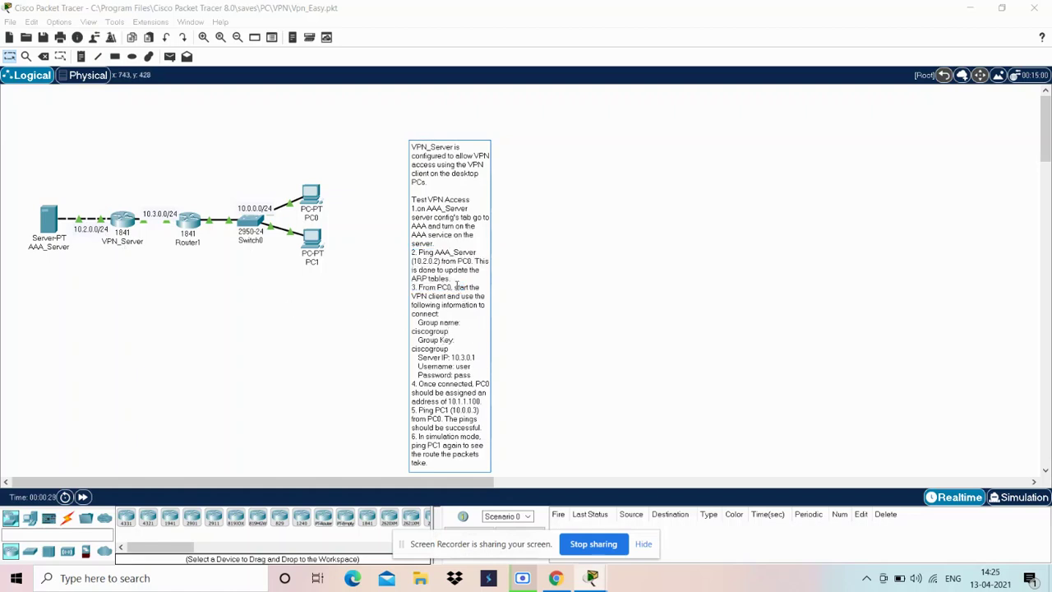
{"action": "left_click_drag", "start_coordinate": [454, 286], "coordinate": [473, 371]}
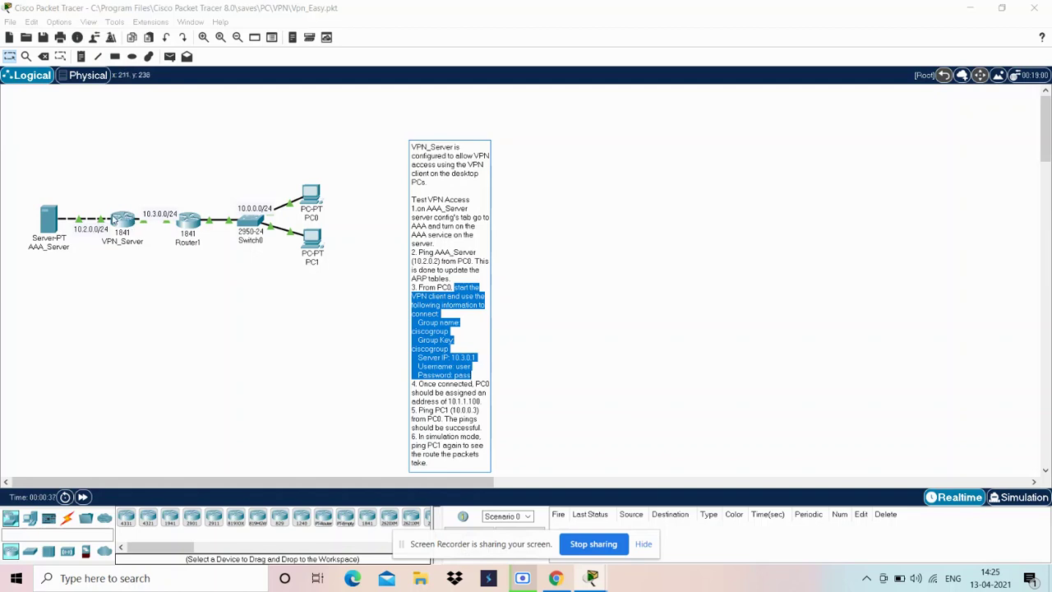
{"action": "left_click", "coordinate": [578, 190]}
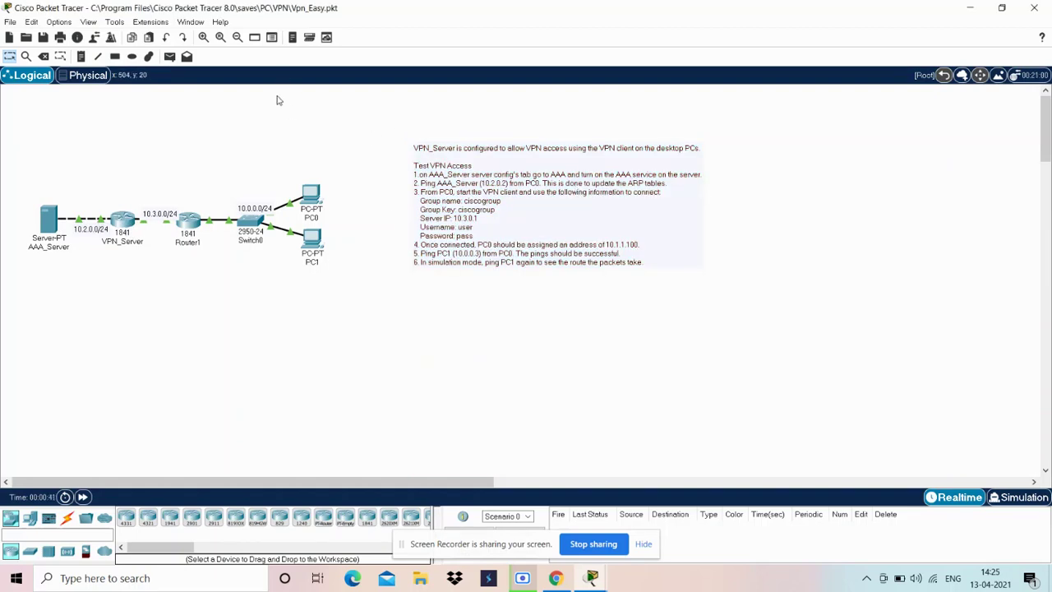
Start a new blank network, discarding the changes to the VPN sample.
{"action": "left_click", "coordinate": [10, 22]}
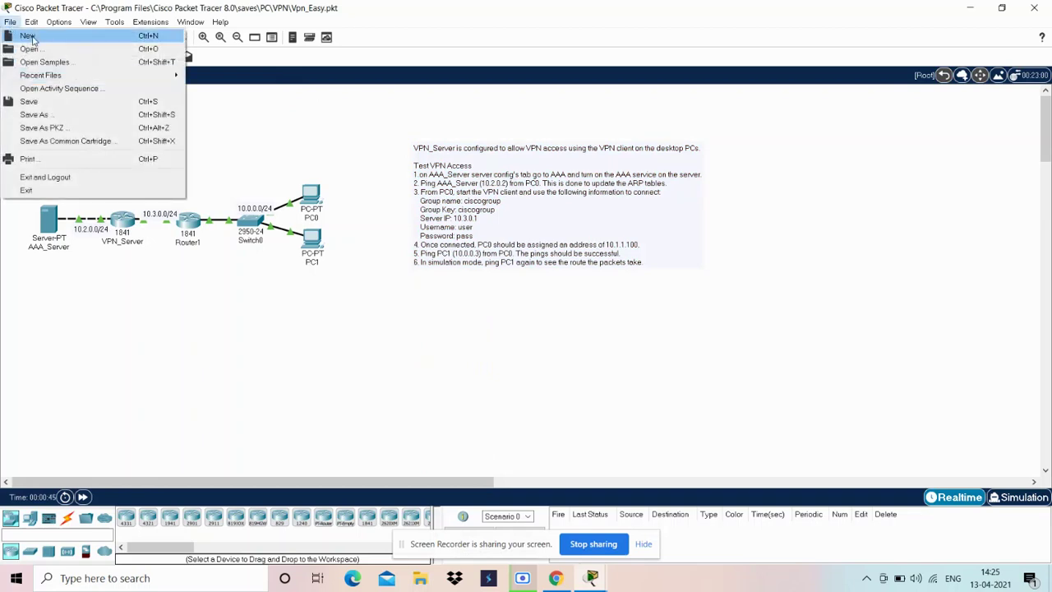
{"action": "left_click", "coordinate": [12, 526]}
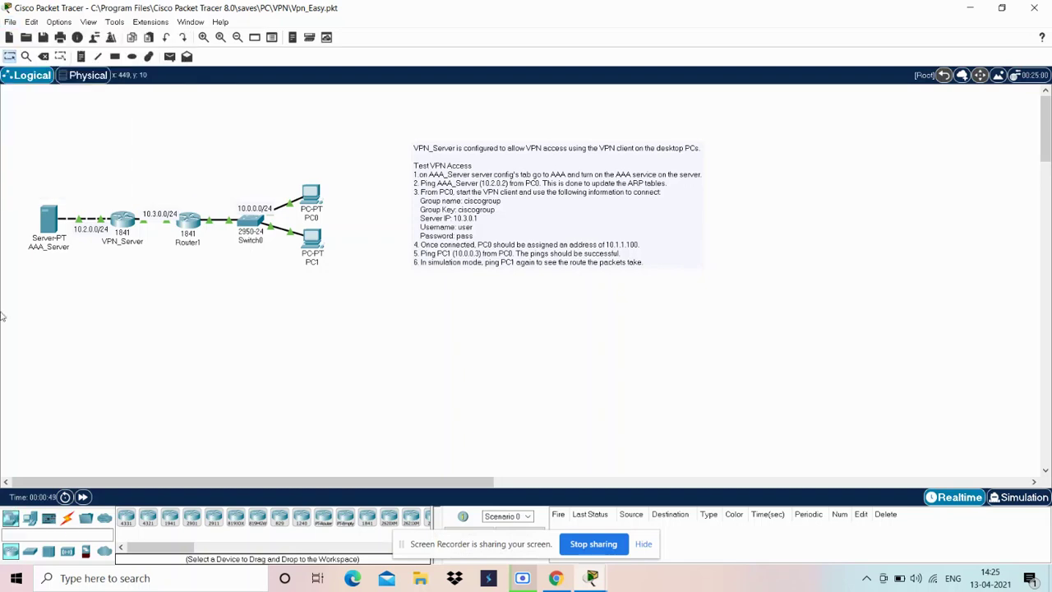
{"action": "left_click", "coordinate": [4, 25]}
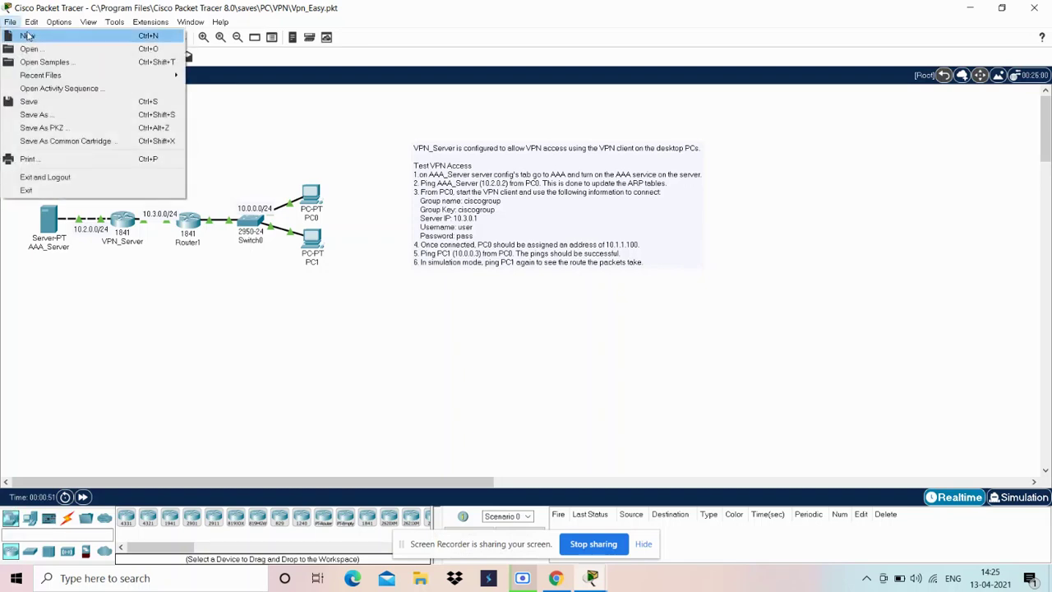
{"action": "left_click", "coordinate": [28, 36]}
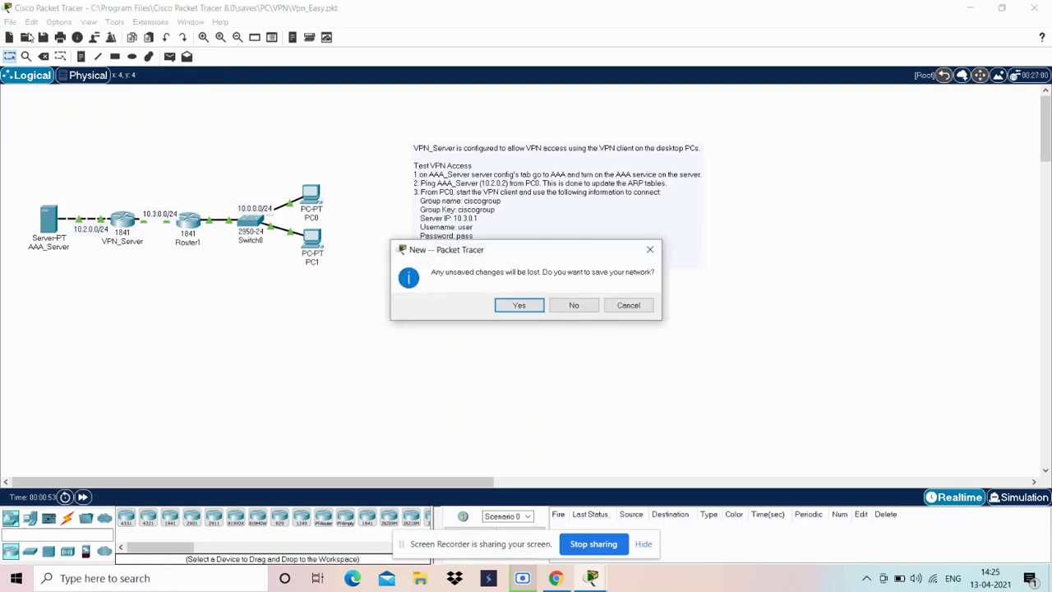
{"action": "left_click", "coordinate": [576, 307]}
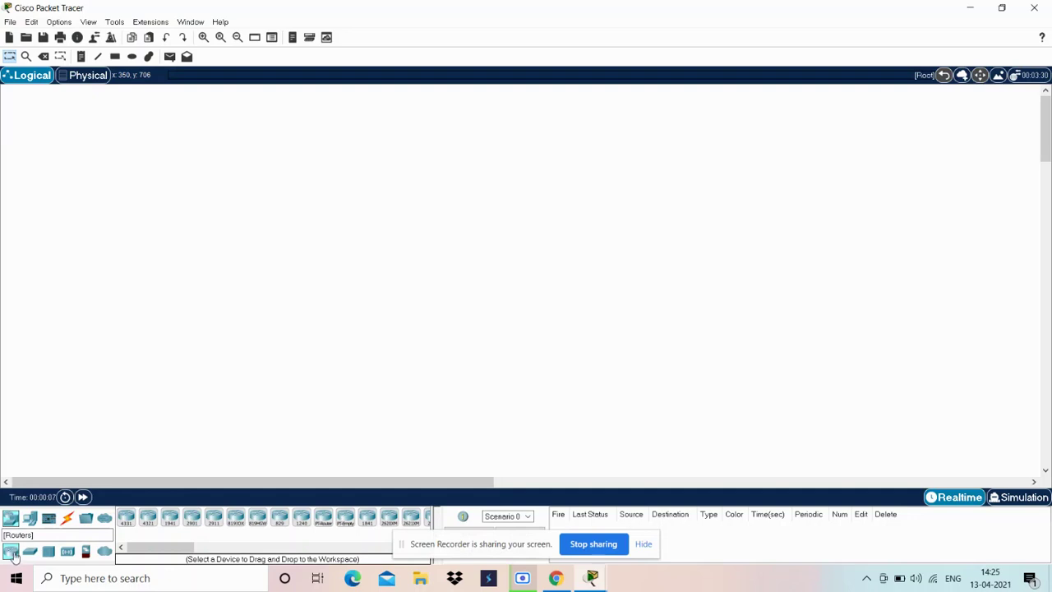
Examine the device models available under routers, switches, hubs and security devices.
{"action": "left_click", "coordinate": [14, 555]}
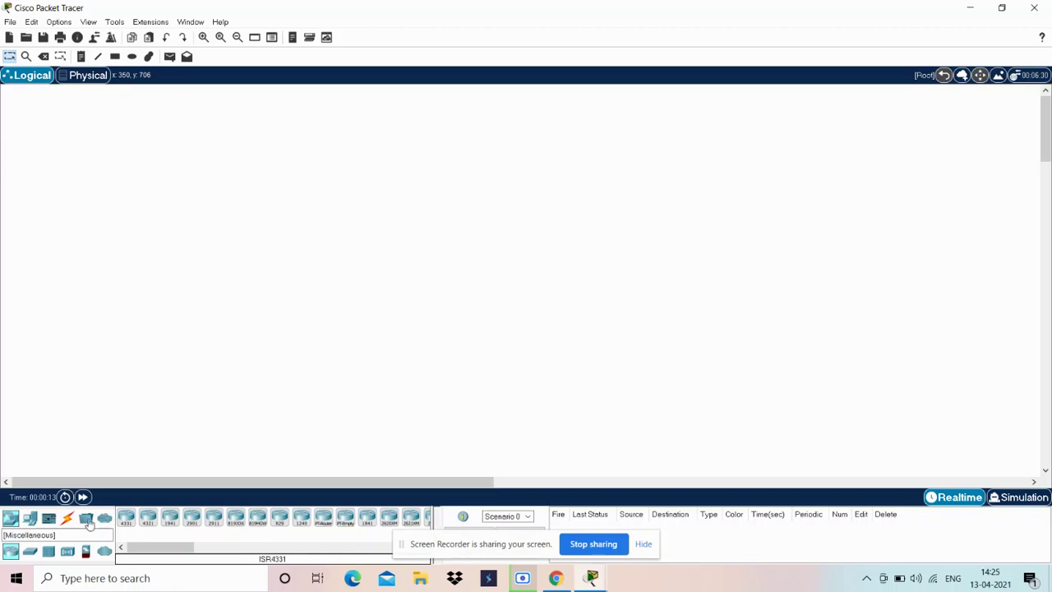
{"action": "left_click", "coordinate": [30, 553]}
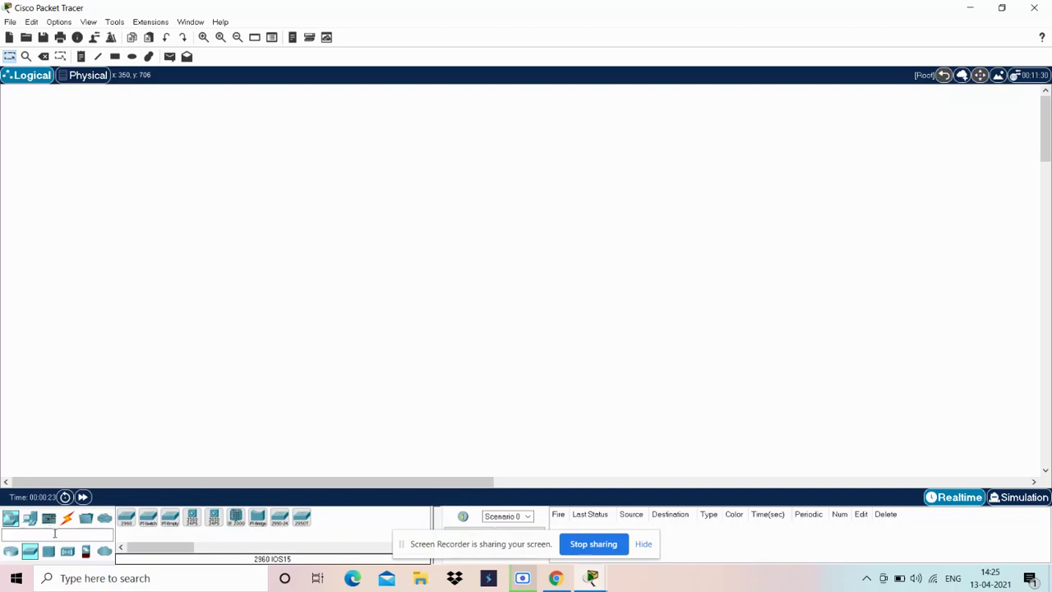
{"action": "left_click", "coordinate": [48, 554]}
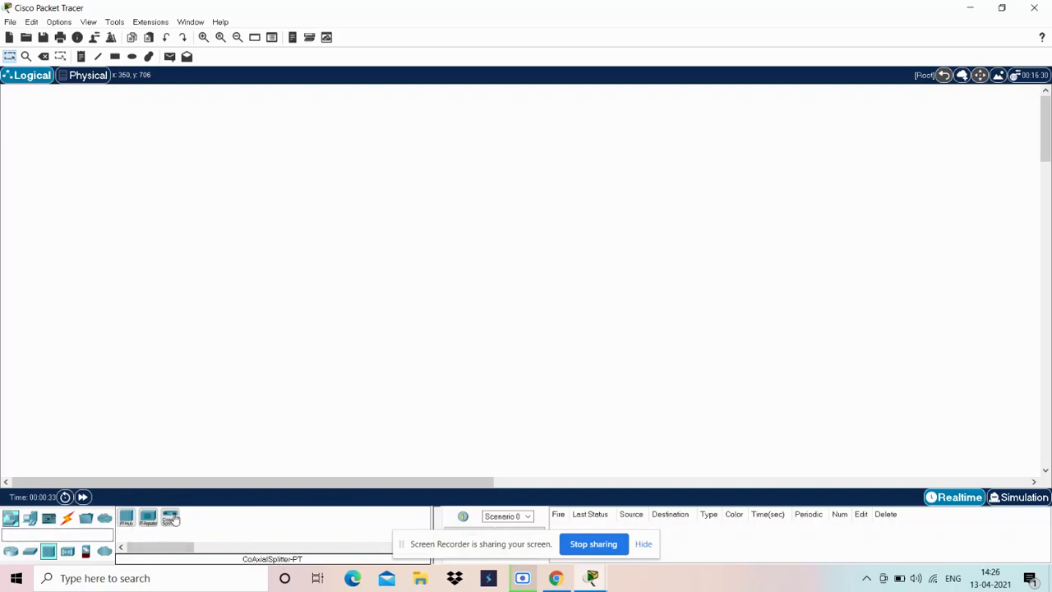
{"action": "left_click", "coordinate": [81, 551]}
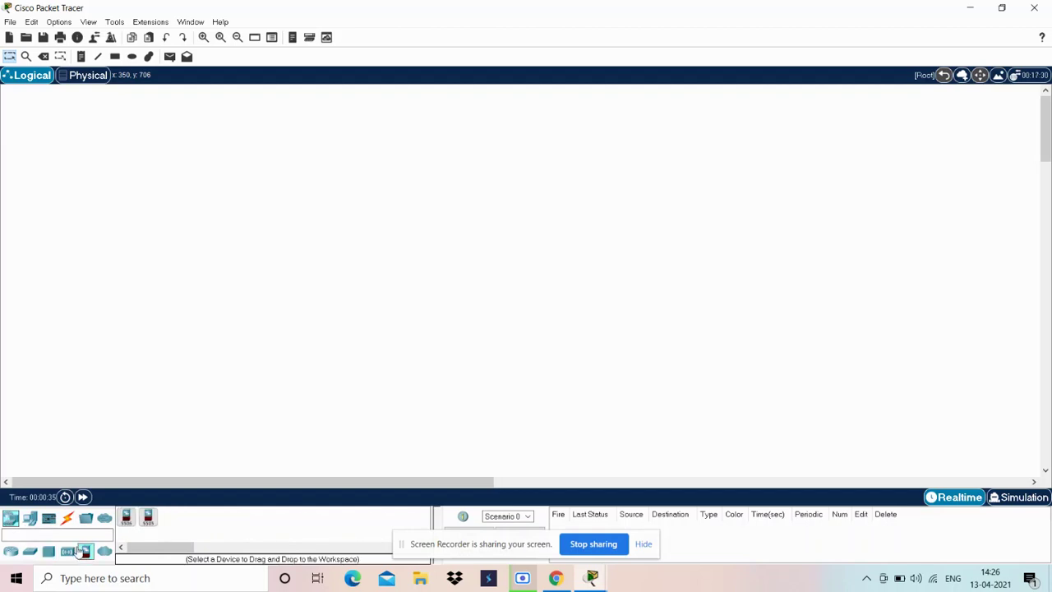